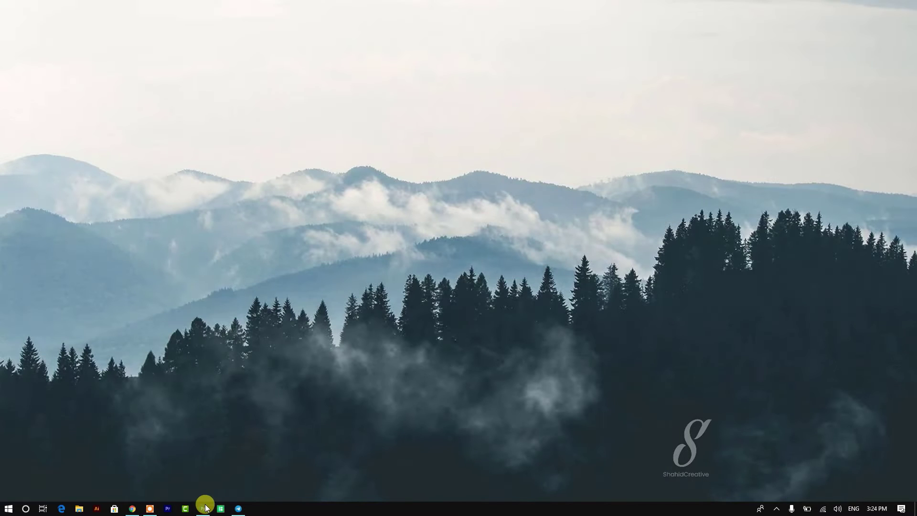
- Restore the Photoshop window showing the finished My Click logo PSD as a reference
click(203, 509)
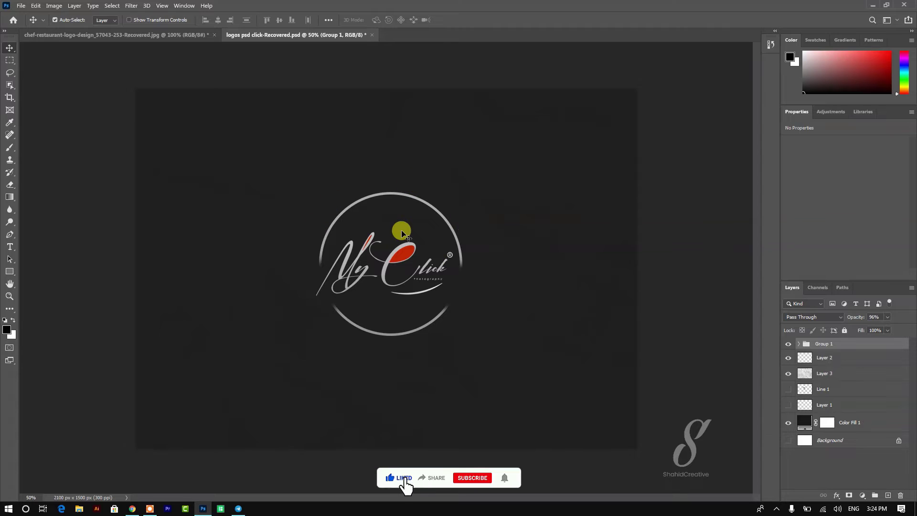
- Create a new 2100×1500 px white document with a text box reading 'My Click'
click(21, 5)
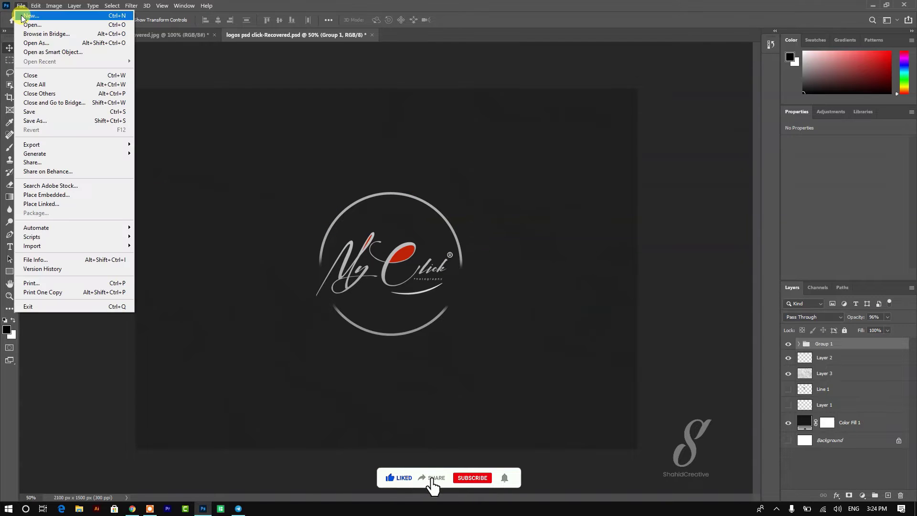
key(Return)
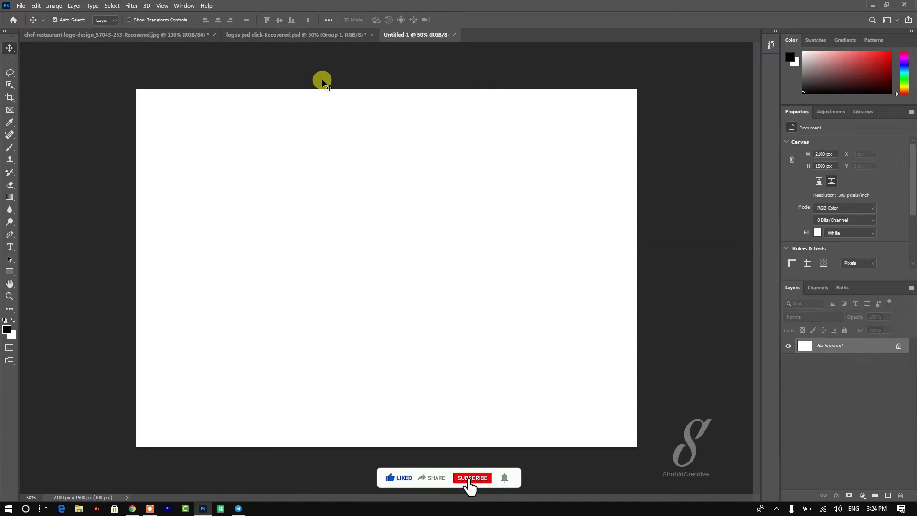
click(10, 247)
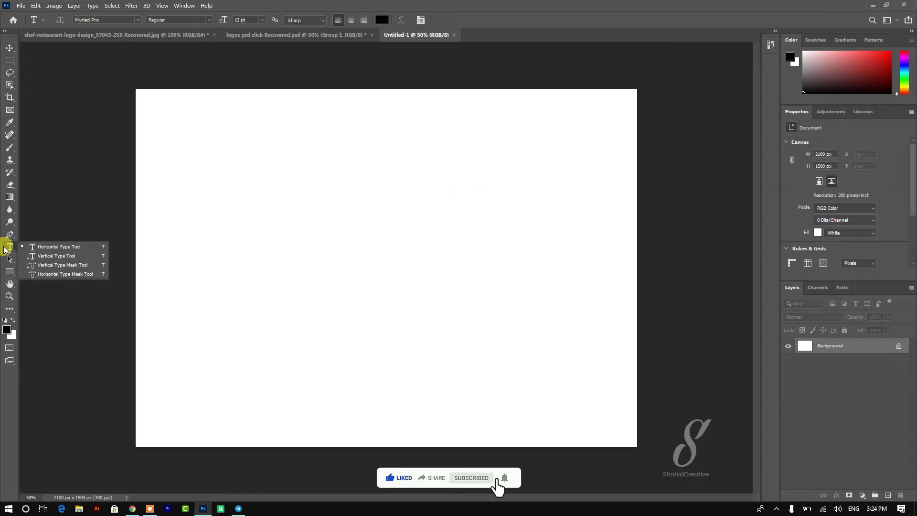
drag(247, 152, 633, 400)
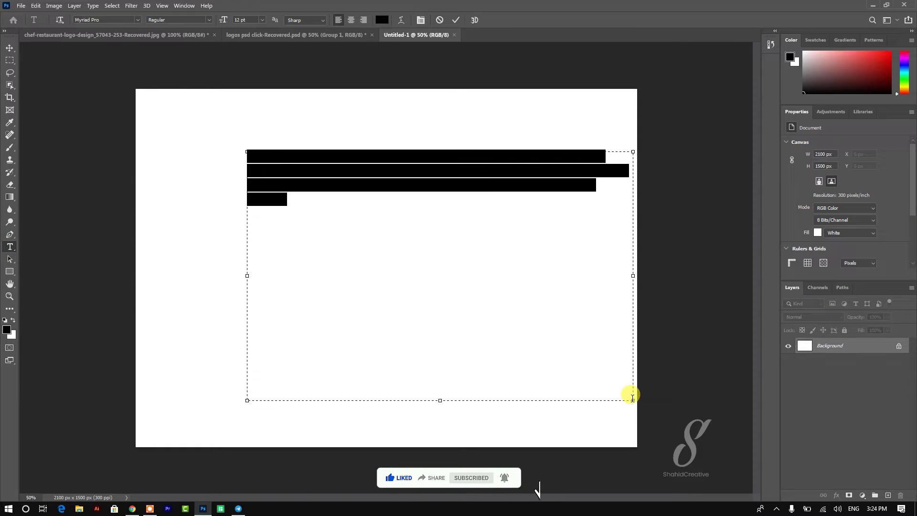
key(Delete)
text(My Click)
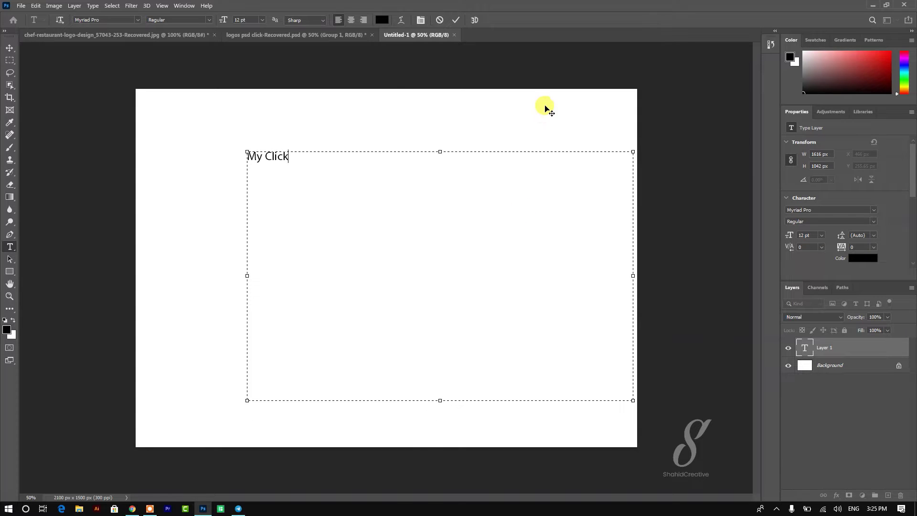
drag(546, 109, 617, 141)
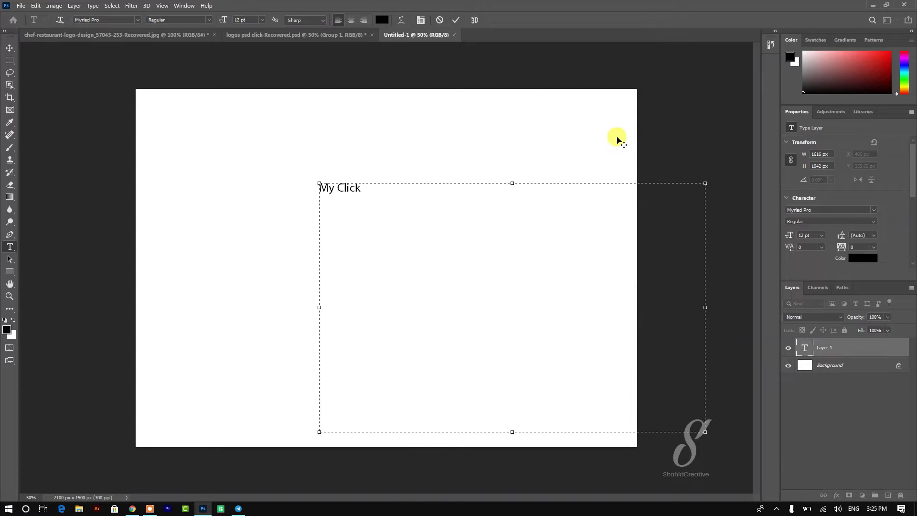
- Browse the script, sans serif and all font classes to set My Click in Signatrue
click(138, 20)
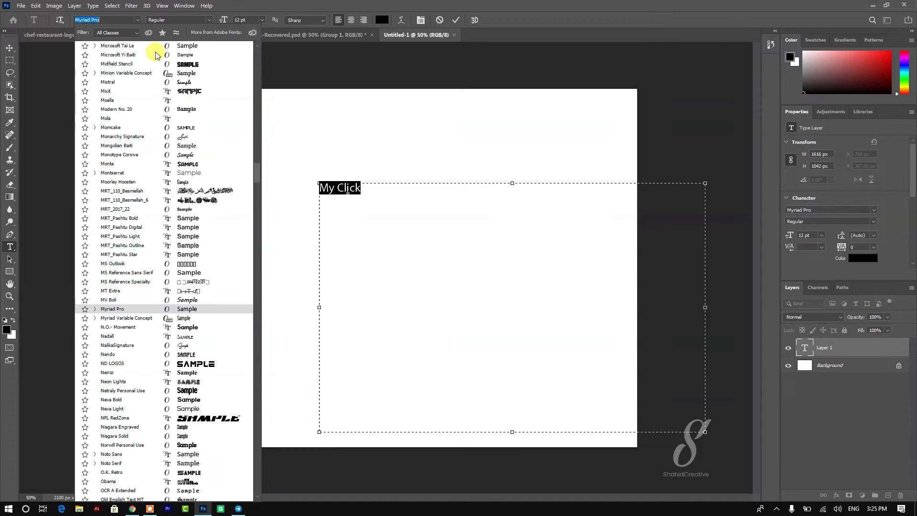
click(123, 32)
click(116, 76)
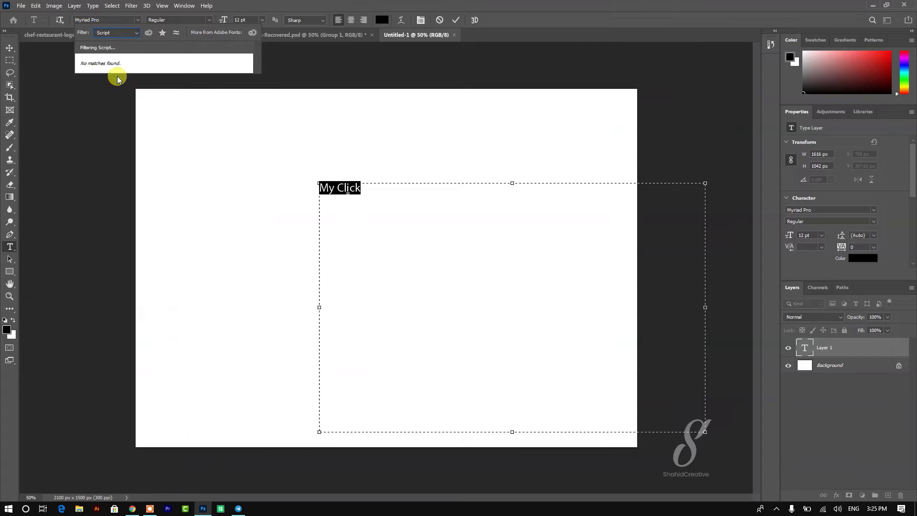
click(125, 32)
click(119, 62)
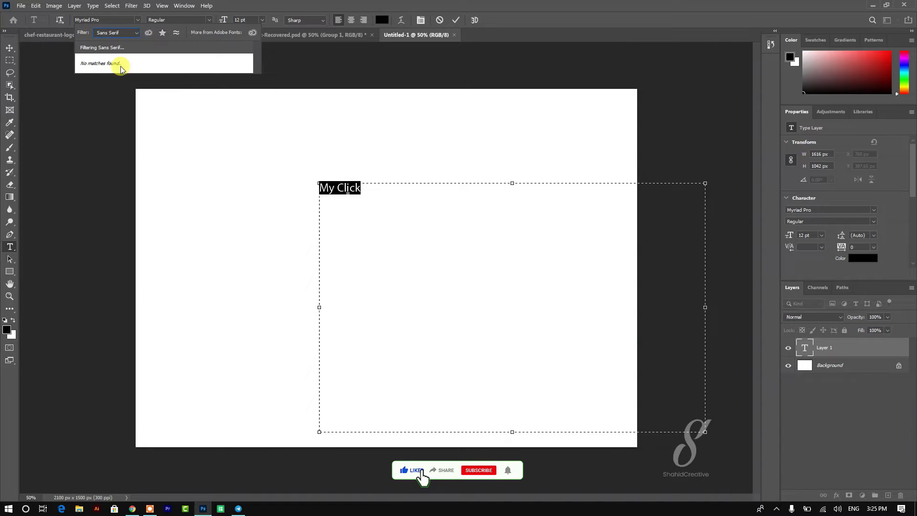
click(136, 32)
click(125, 41)
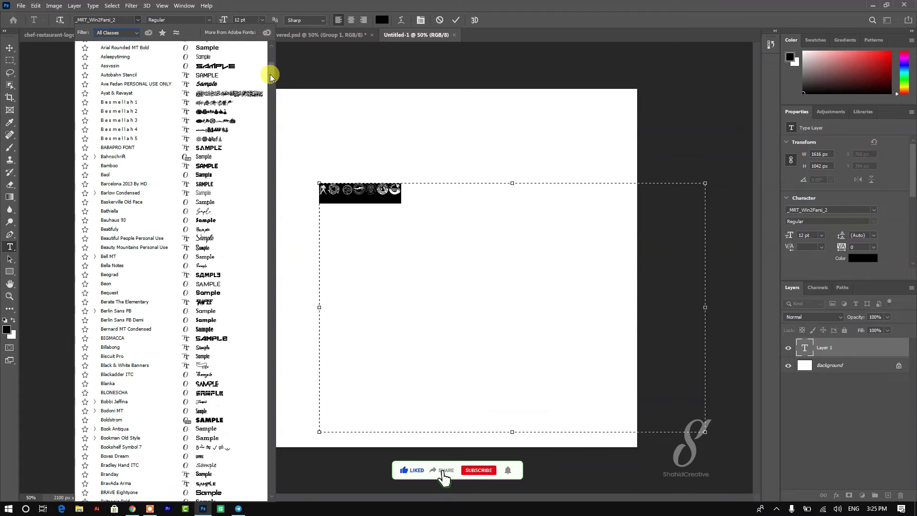
click(460, 17)
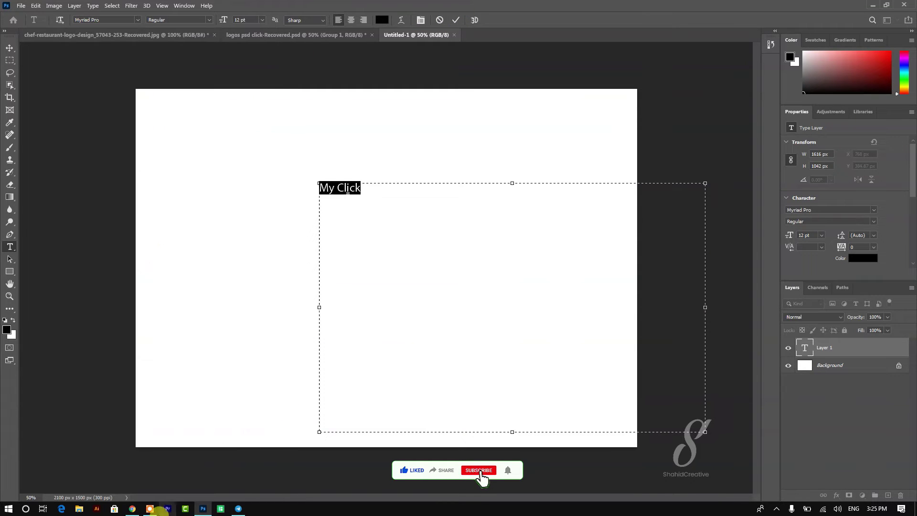
click(151, 509)
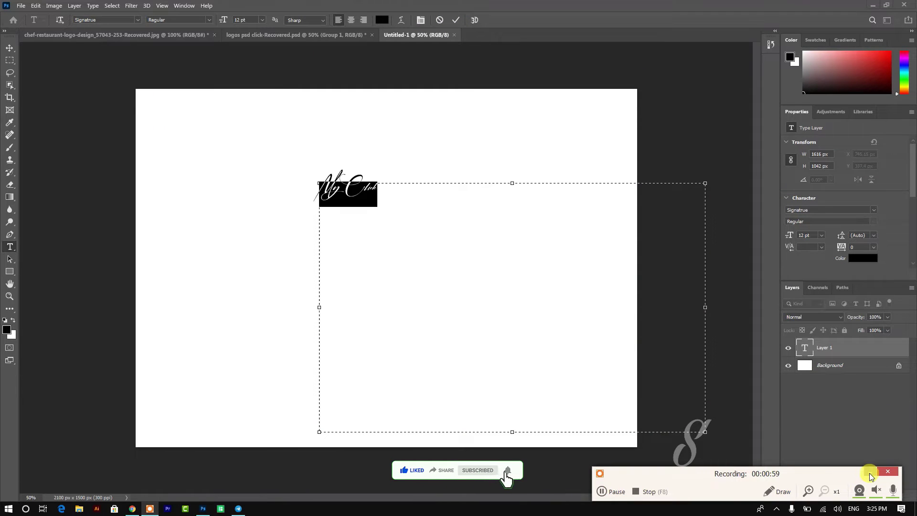
click(869, 472)
- Size the My Click text to 30 pt and position it near the canvas centre
drag(550, 127, 569, 174)
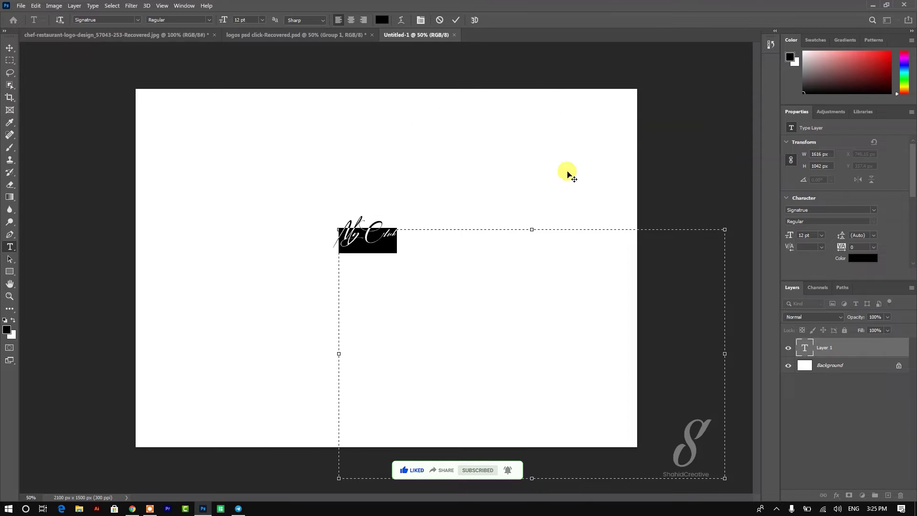
drag(223, 21, 234, 21)
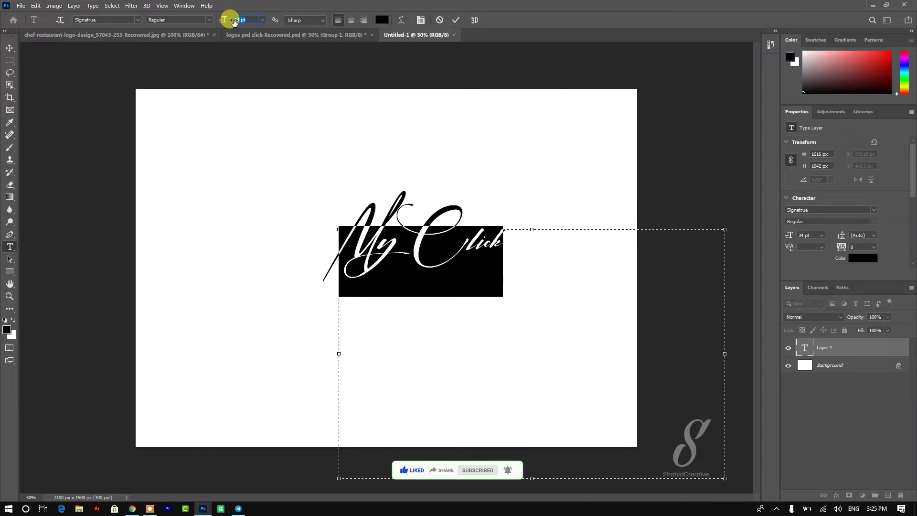
drag(505, 143, 473, 141)
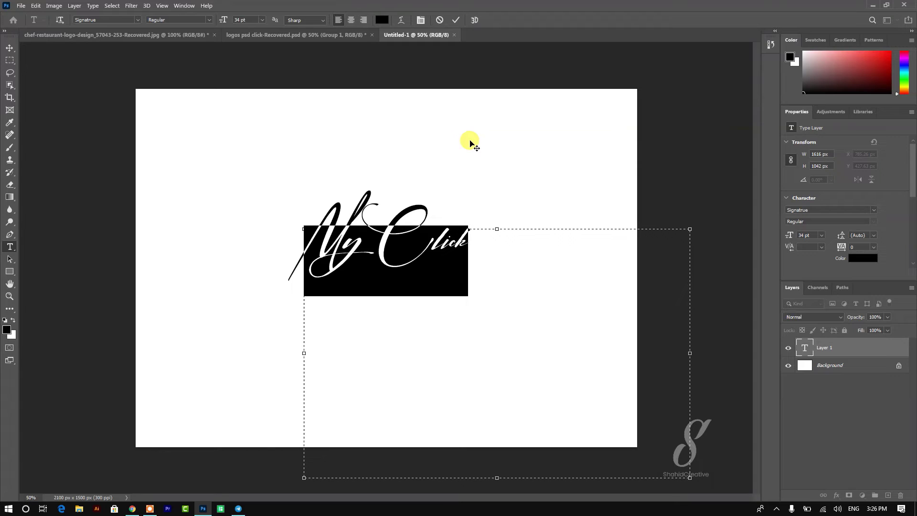
drag(222, 19, 215, 20)
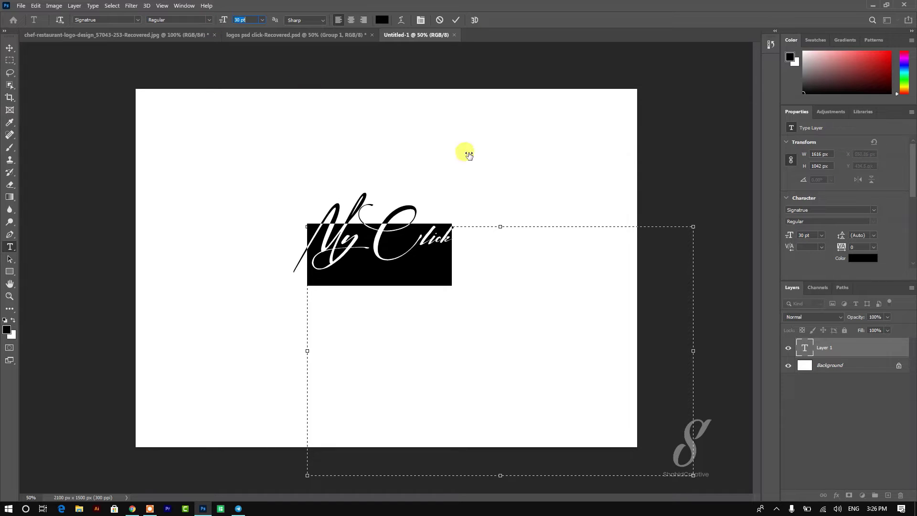
mouse_move(512, 172)
mouse_down()
mouse_move(513, 196)
mouse_move(524, 181)
mouse_up()
- Colour the My Click lettering dark grey and commit the text
drag(333, 198, 338, 216)
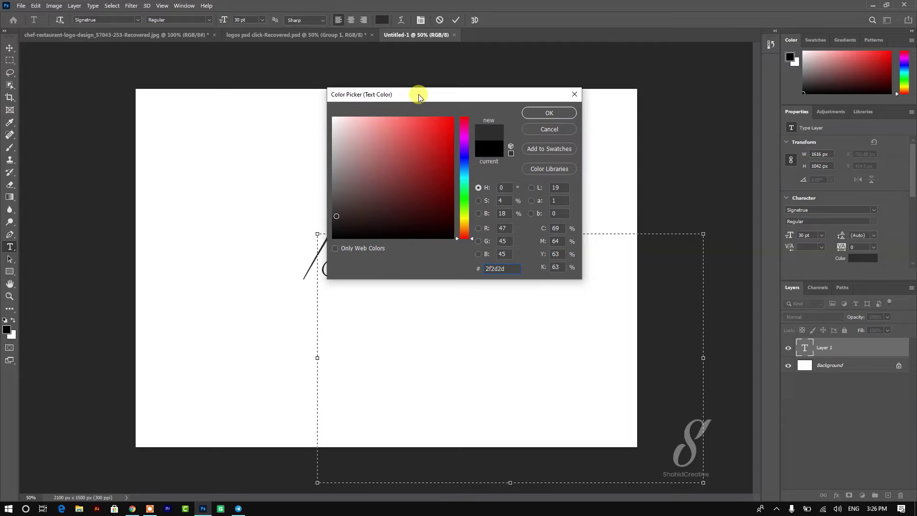
drag(418, 94, 607, 75)
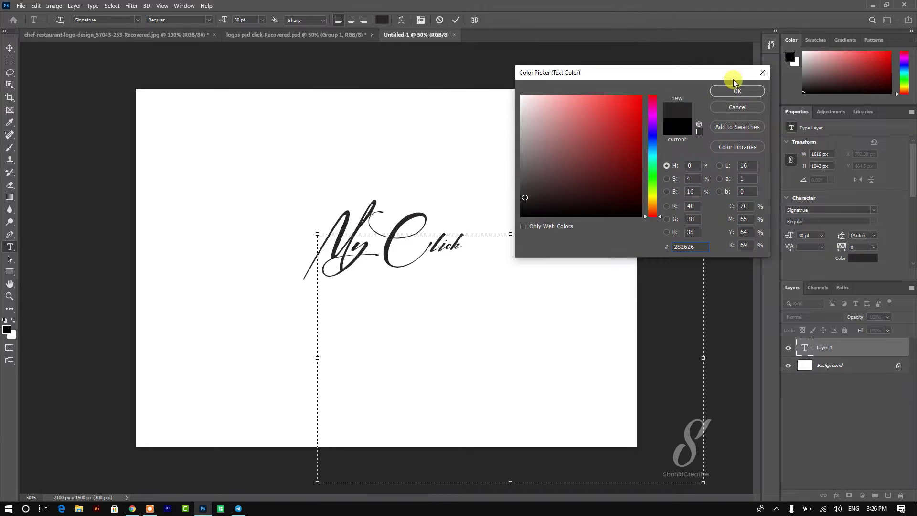
click(728, 91)
click(457, 19)
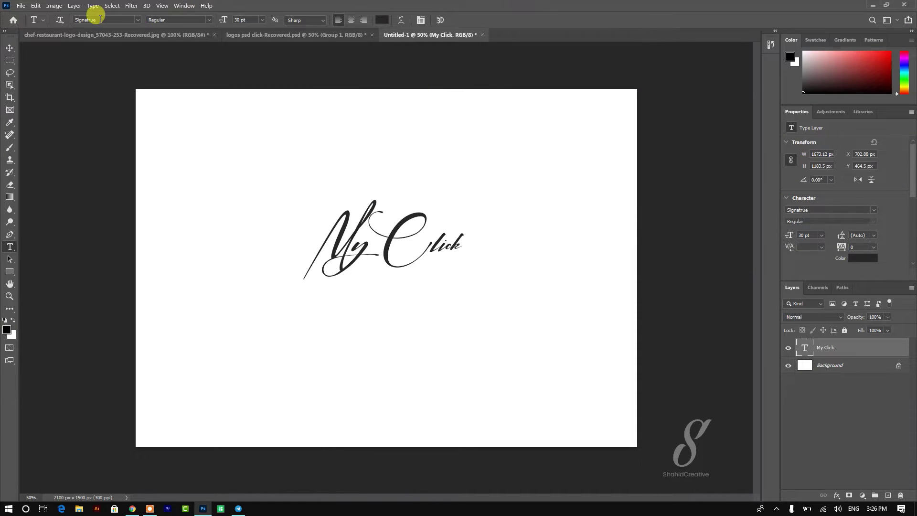
- Rasterize the My Click text and give the Ellipse tool a bright red fill
right_click(820, 349)
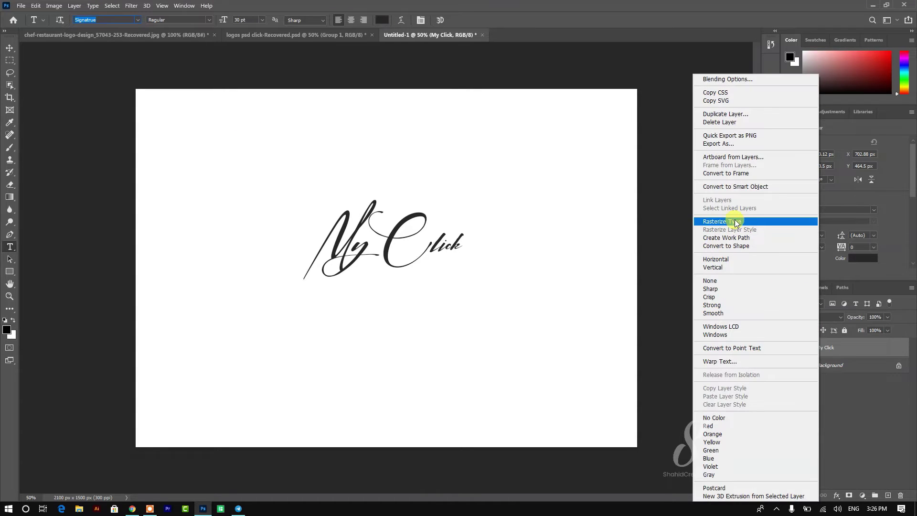
click(716, 221)
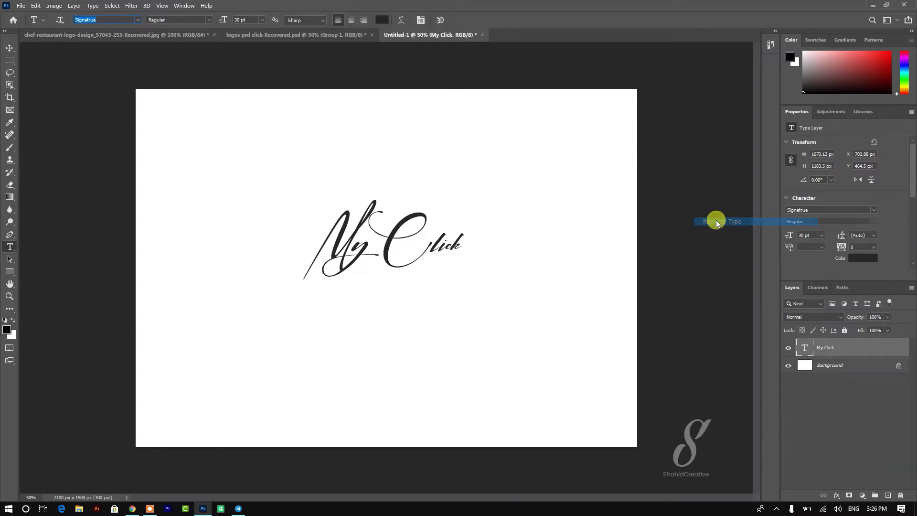
right_click(6, 273)
click(43, 292)
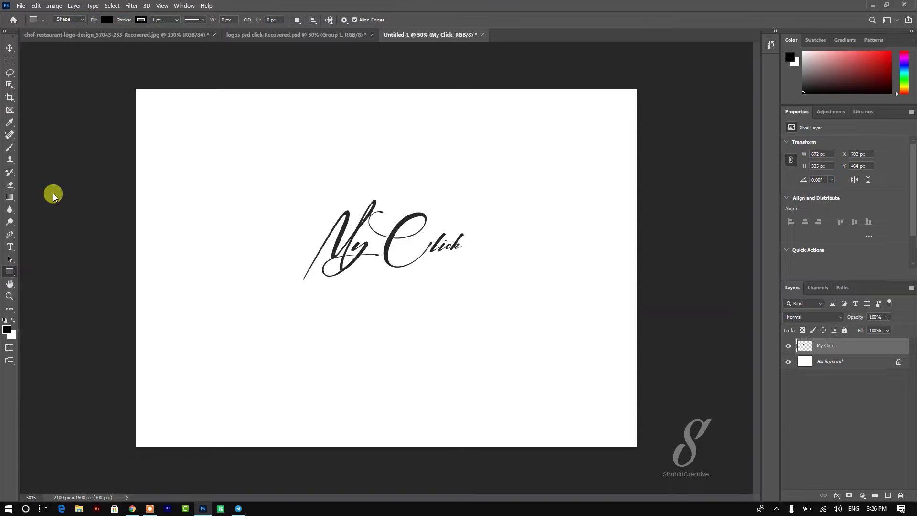
click(111, 21)
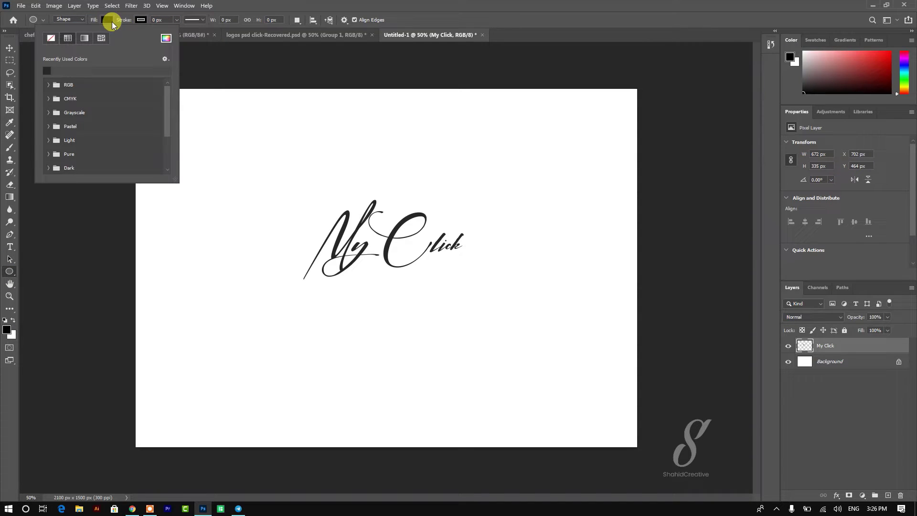
click(165, 38)
click(637, 109)
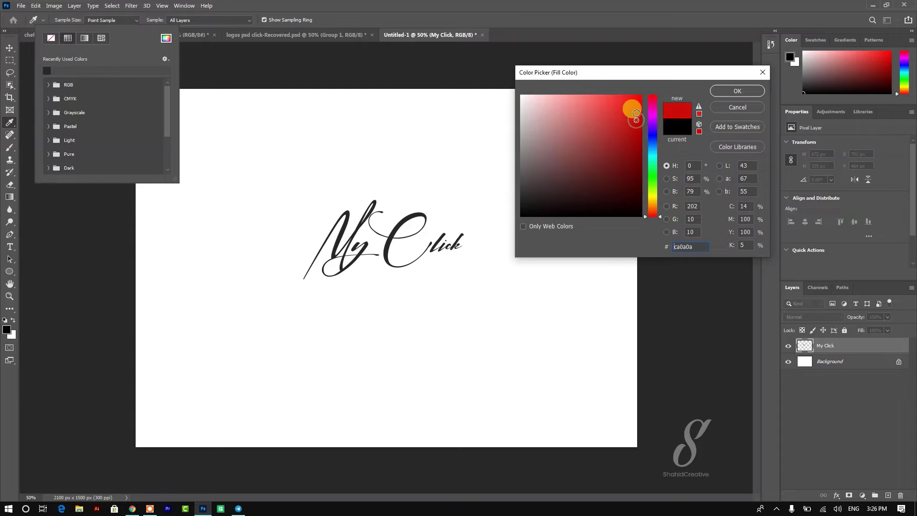
- Zoom to 100% and draw a red ellipse over the C's top loop
key(Return)
key(Return)
click(494, 186)
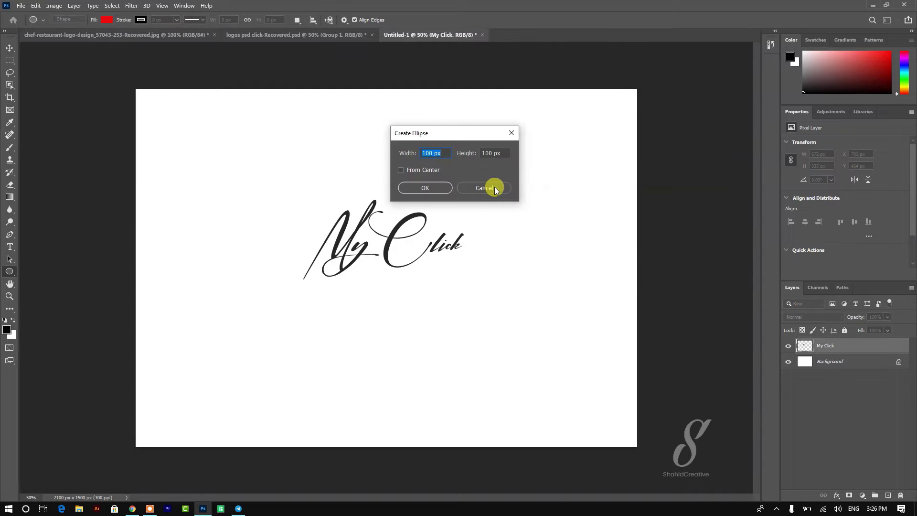
key(ctrl+plus)
key(ctrl+plus)
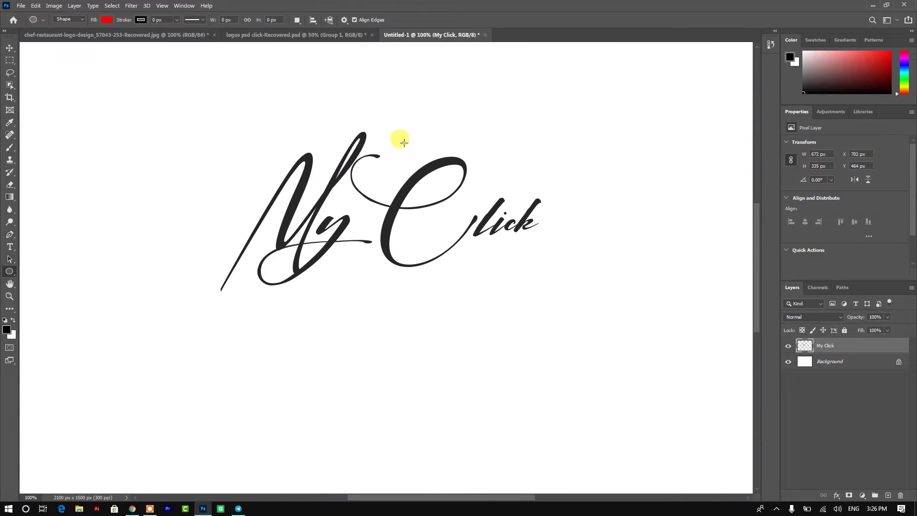
drag(404, 142, 446, 203)
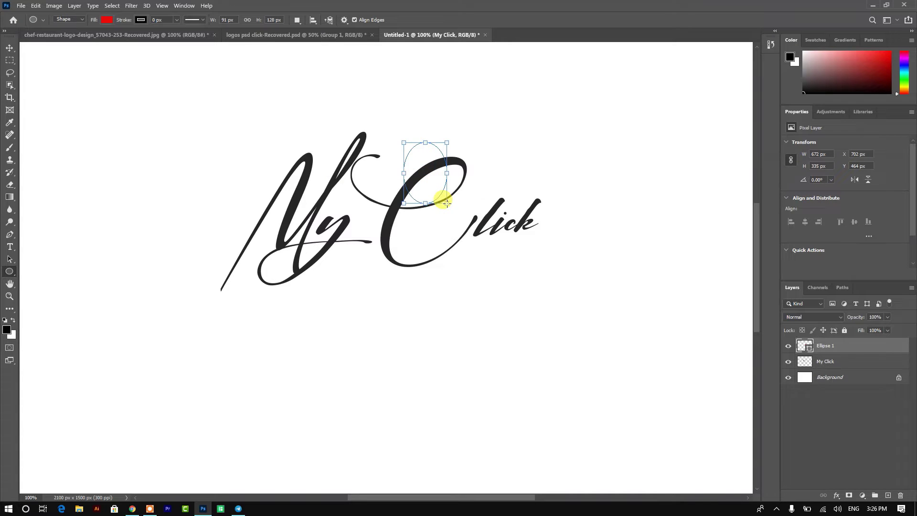
- Rotate the red ellipse about 47 degrees and place Ellipse 1 beneath My Click
click(8, 49)
drag(433, 158, 440, 158)
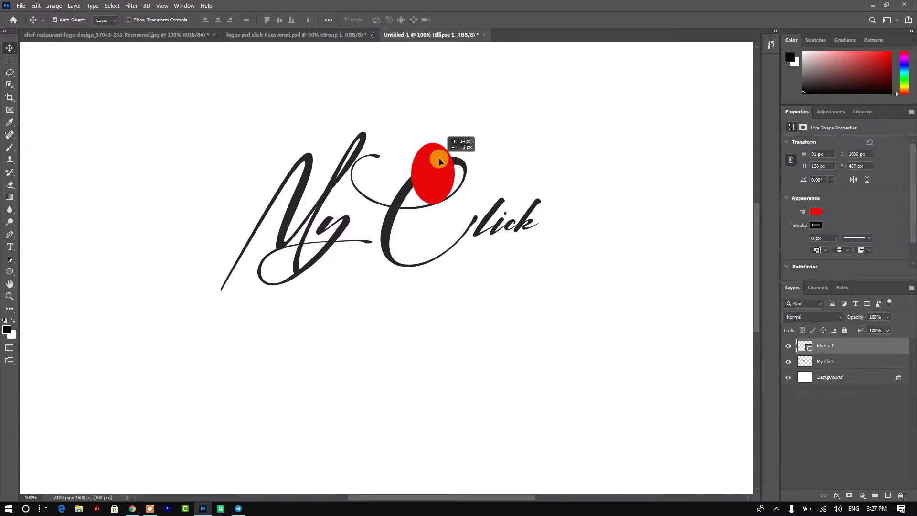
key(ctrl+t)
drag(415, 117, 443, 123)
drag(436, 174, 436, 183)
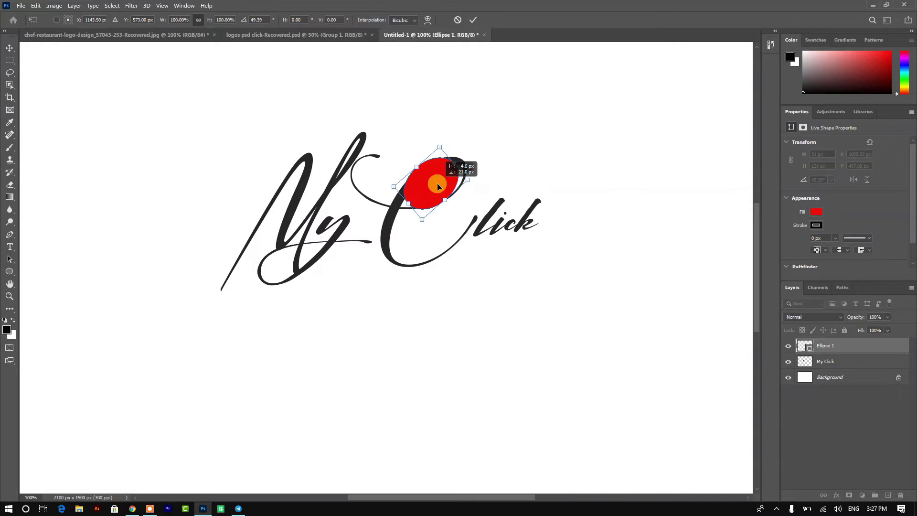
click(473, 20)
drag(851, 348, 843, 362)
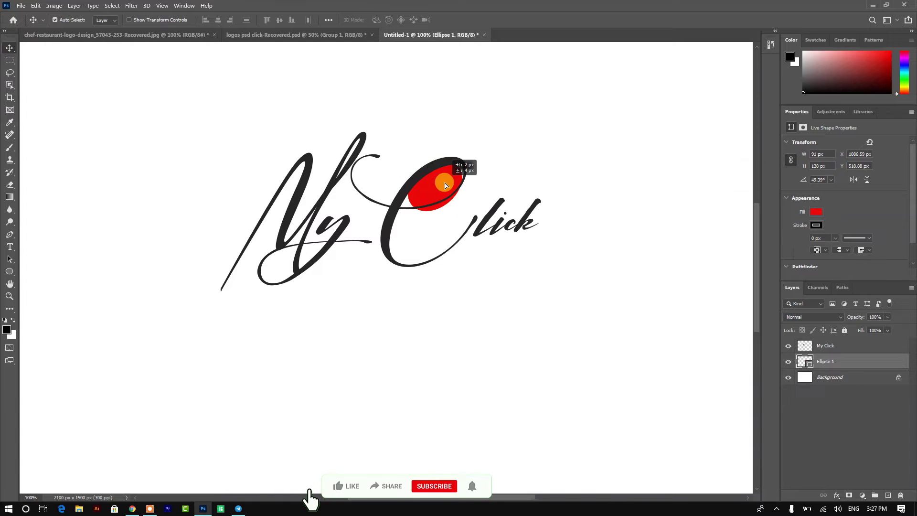
- Shift the red ellipse and stretch it wider behind the C's top loop
drag(445, 184, 389, 187)
click(158, 21)
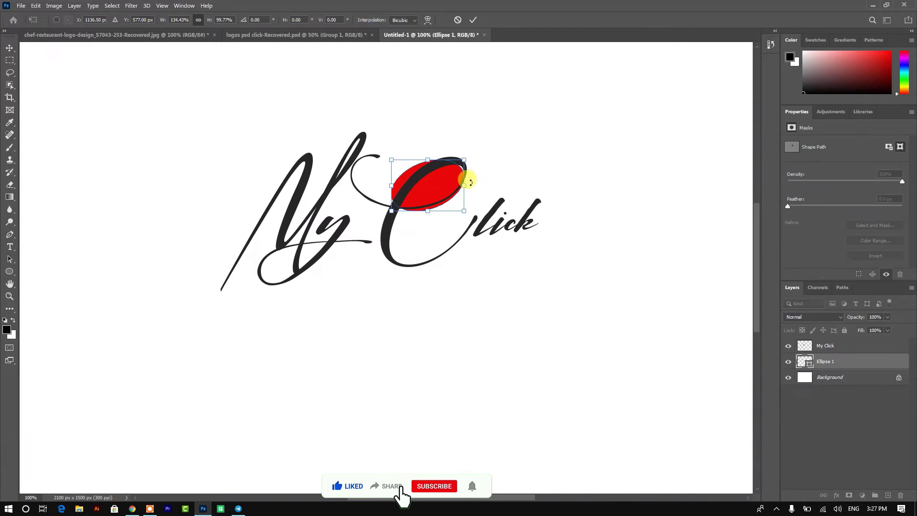
drag(463, 185, 465, 185)
click(476, 19)
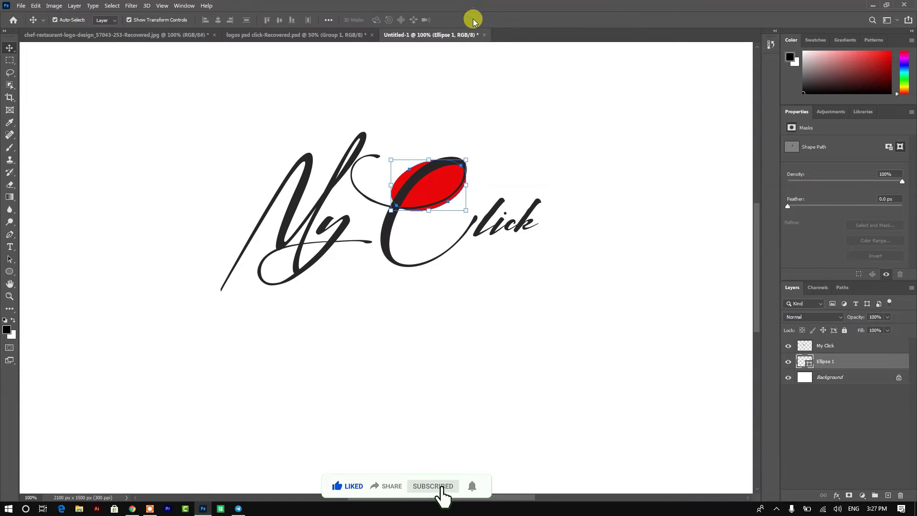
right_click(845, 359)
- Rasterize Ellipse 1 and zoom the view to 200%
click(773, 245)
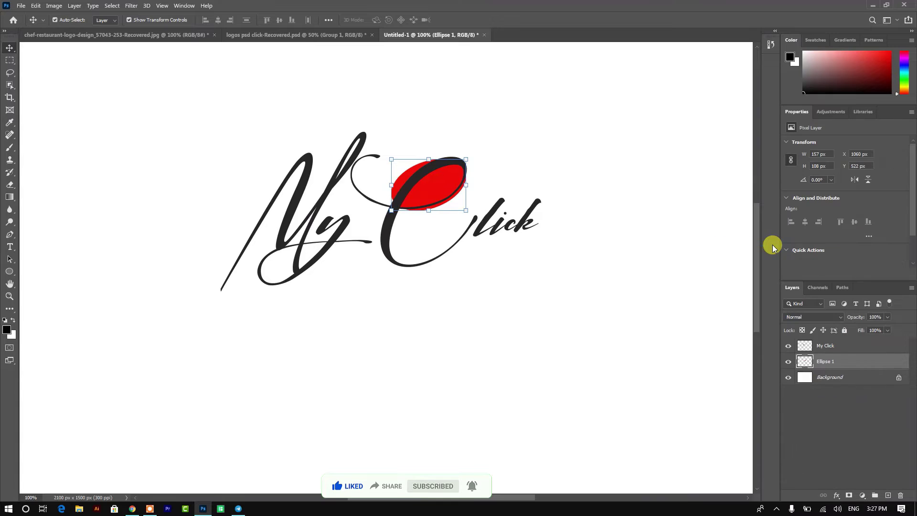
key(ctrl+plus)
drag(479, 501, 483, 501)
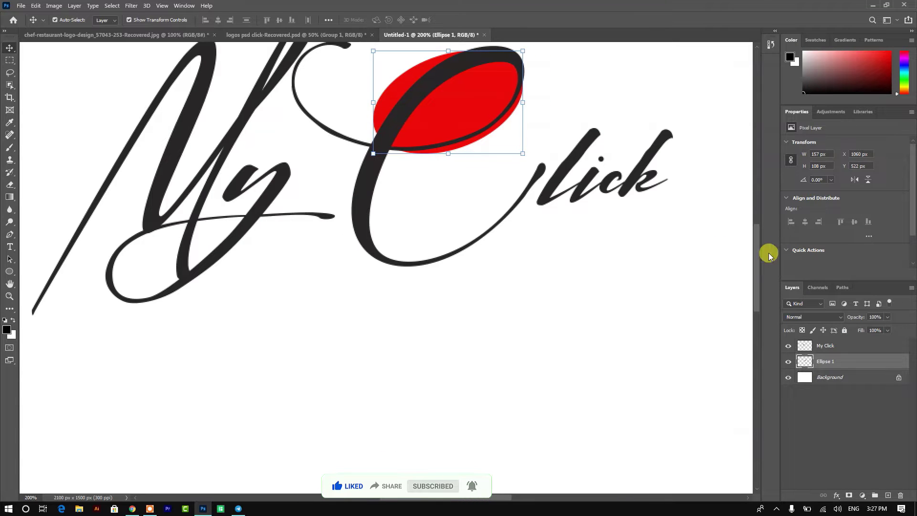
drag(757, 253, 757, 222)
- Erase the red spilling outside the C's black stroke with a size-29 eraser
click(10, 184)
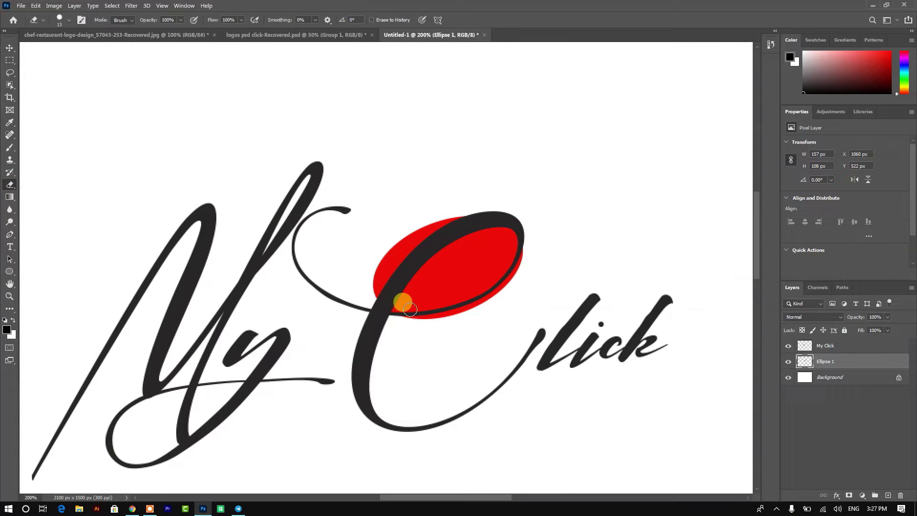
click(70, 20)
drag(52, 41, 62, 42)
click(537, 272)
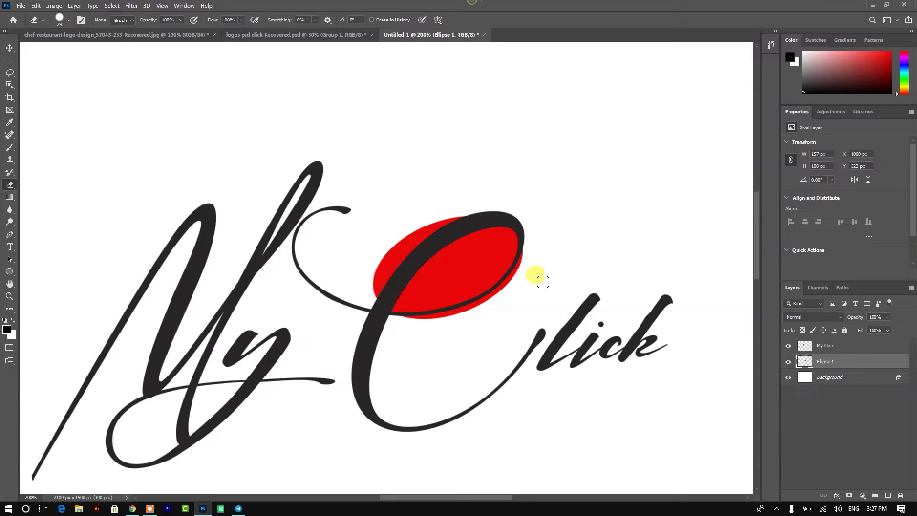
mouse_move(525, 260)
mouse_down()
mouse_move(518, 245)
mouse_move(510, 282)
mouse_up()
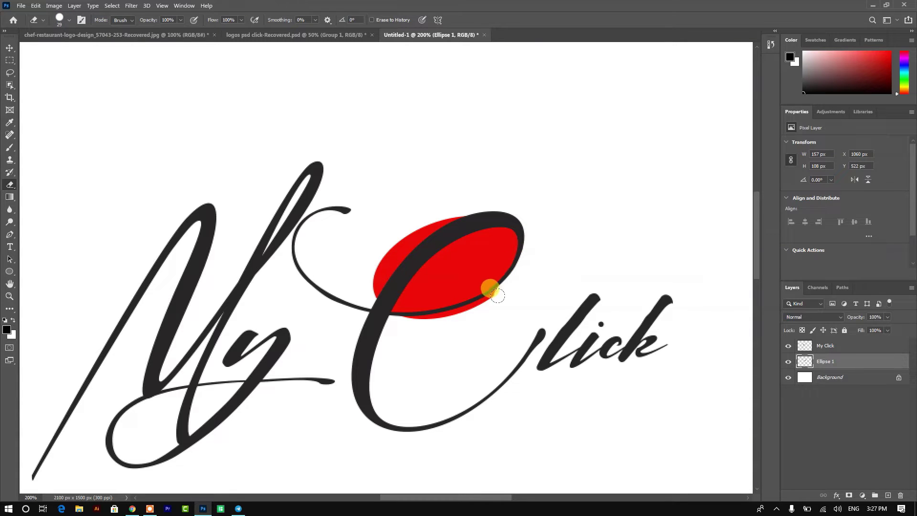
mouse_move(465, 308)
mouse_down()
mouse_move(419, 321)
mouse_move(406, 195)
mouse_move(443, 195)
mouse_move(366, 266)
mouse_up()
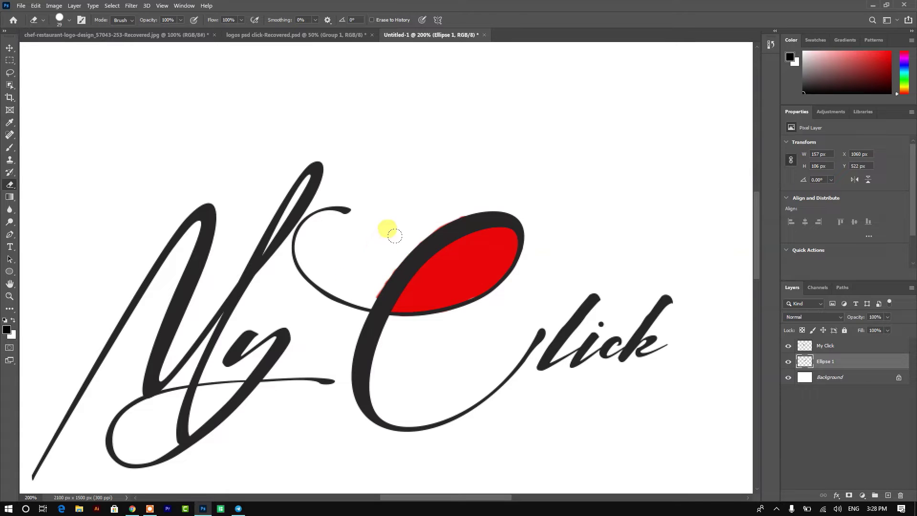
mouse_move(365, 271)
mouse_down()
mouse_move(417, 207)
mouse_move(454, 197)
mouse_up()
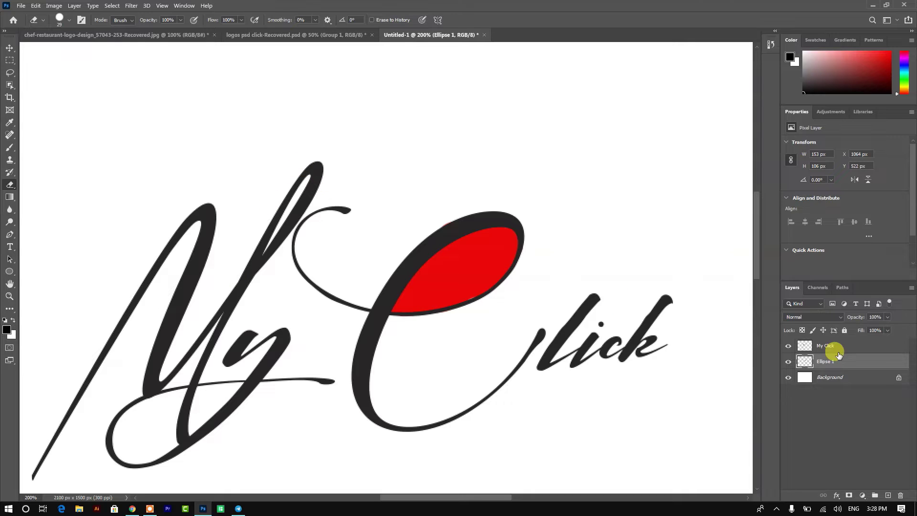
- Draw a small red ellipse above the M, tilt it, and move it onto the tall stroke
click(10, 271)
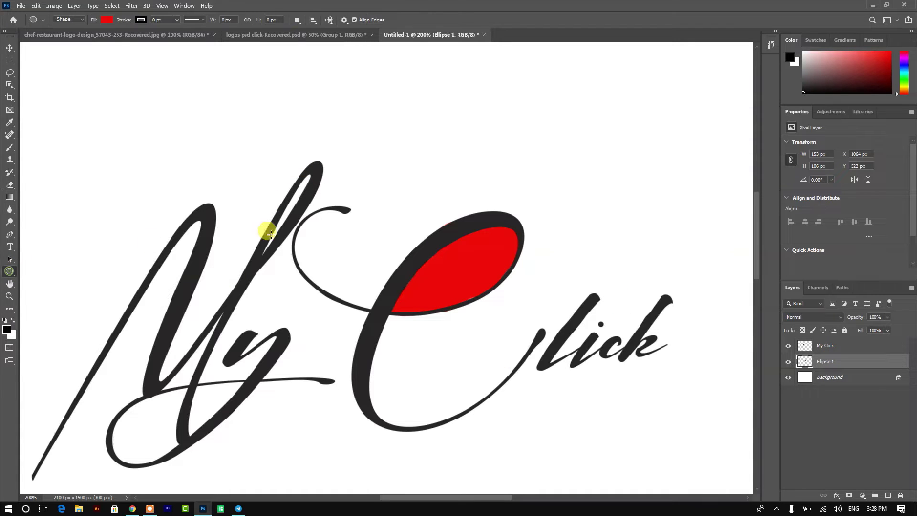
drag(234, 136, 261, 201)
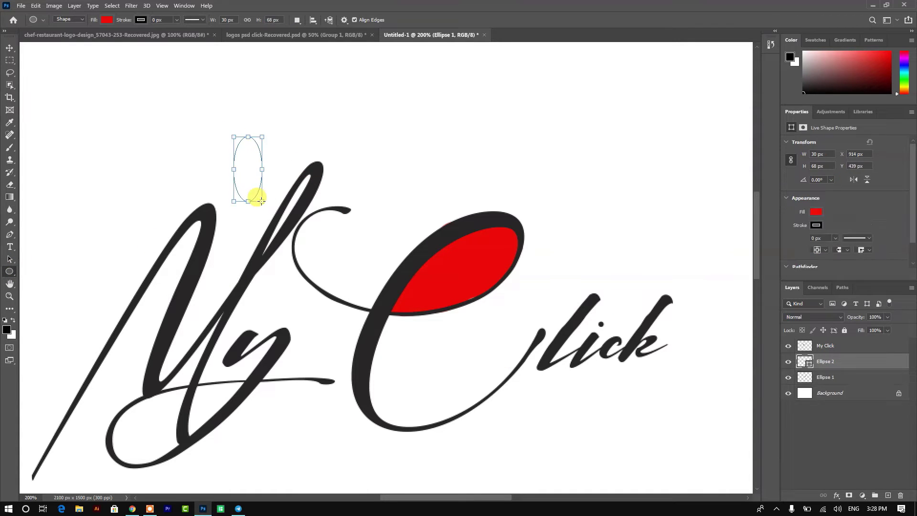
drag(228, 134, 242, 120)
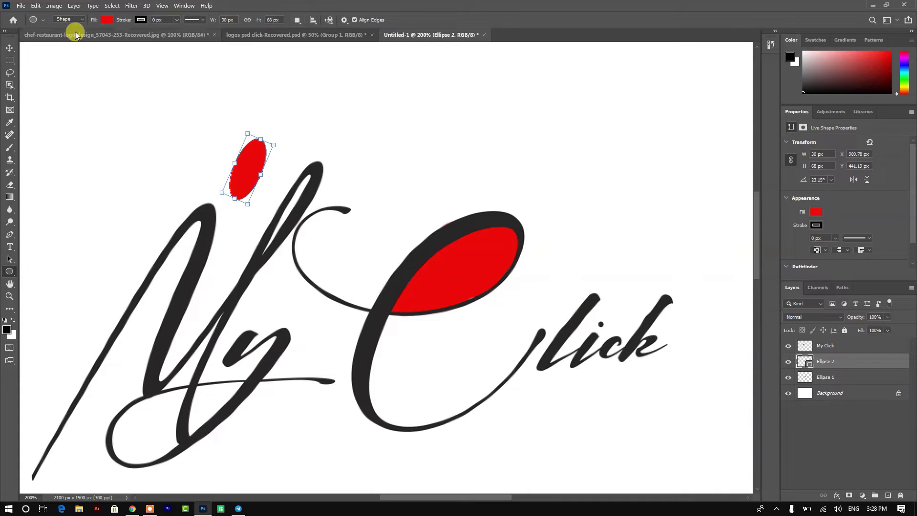
click(9, 48)
mouse_move(243, 167)
mouse_down()
mouse_move(292, 199)
mouse_move(268, 171)
mouse_up()
- Enlarge and rotate the second ellipse to cover the stroke's top loop, then commit
key(ctrl+t)
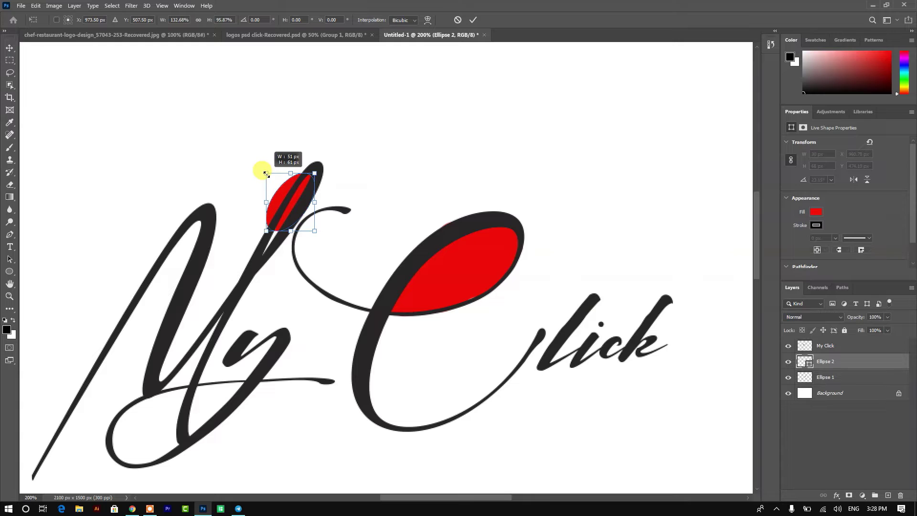
drag(288, 228, 289, 259)
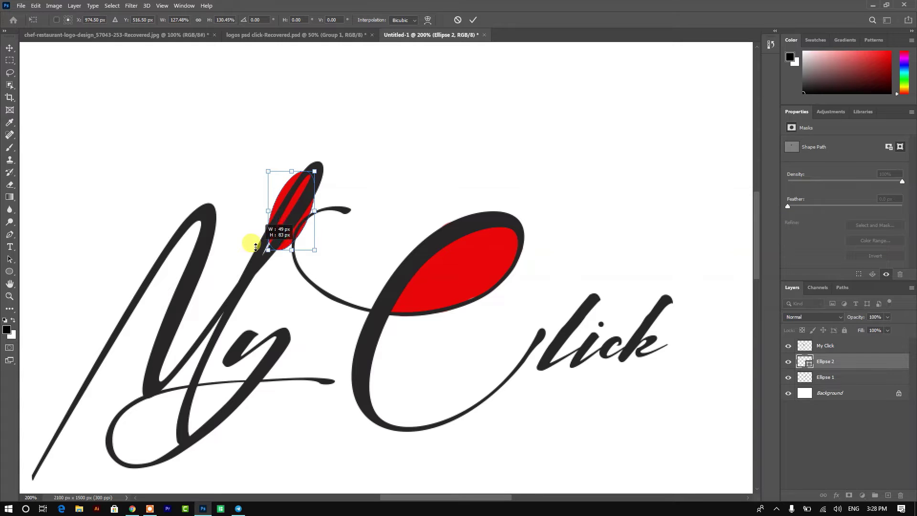
drag(268, 215, 278, 211)
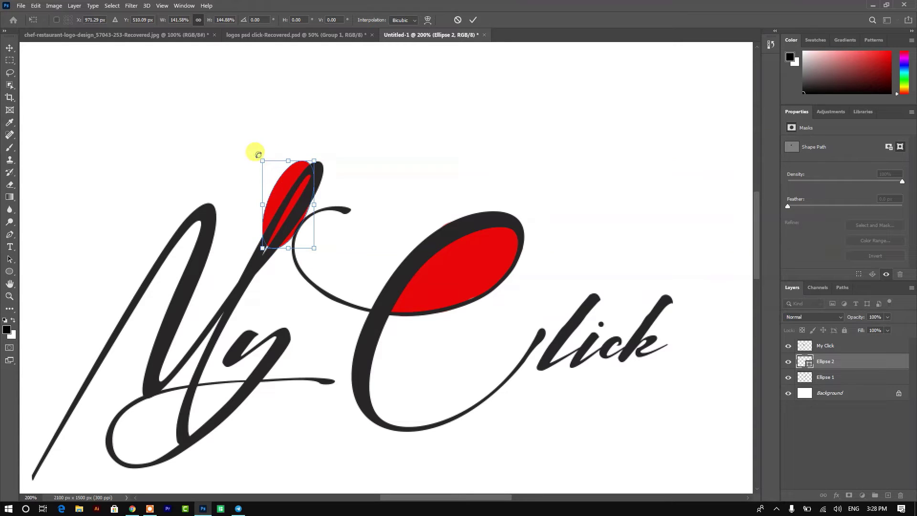
drag(254, 150, 256, 150)
drag(279, 205, 278, 212)
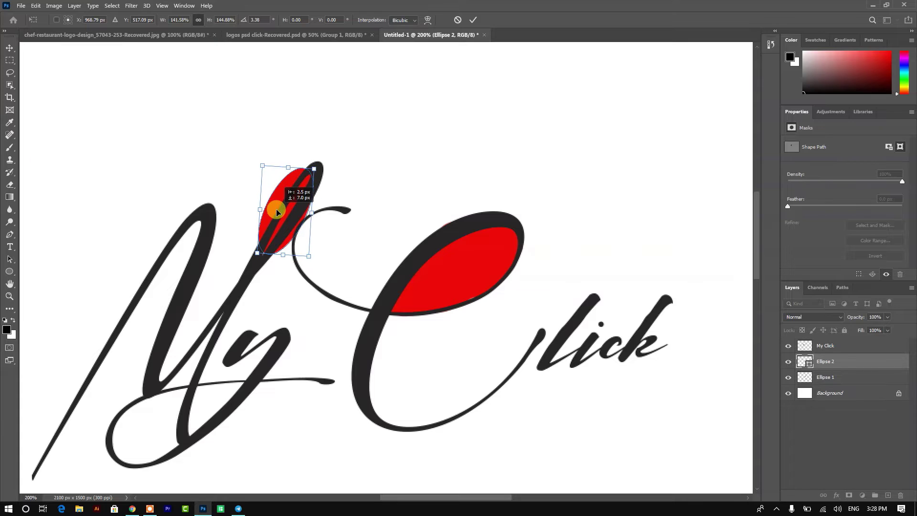
drag(256, 253, 255, 254)
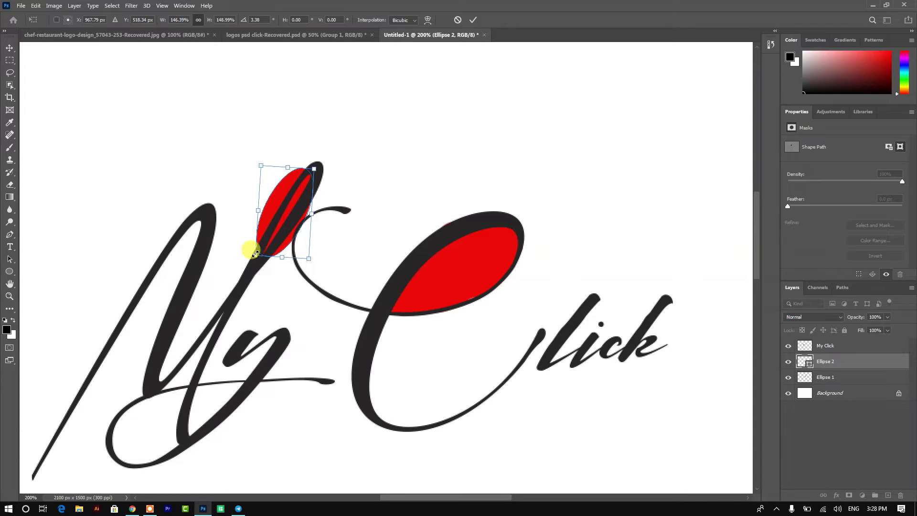
click(473, 19)
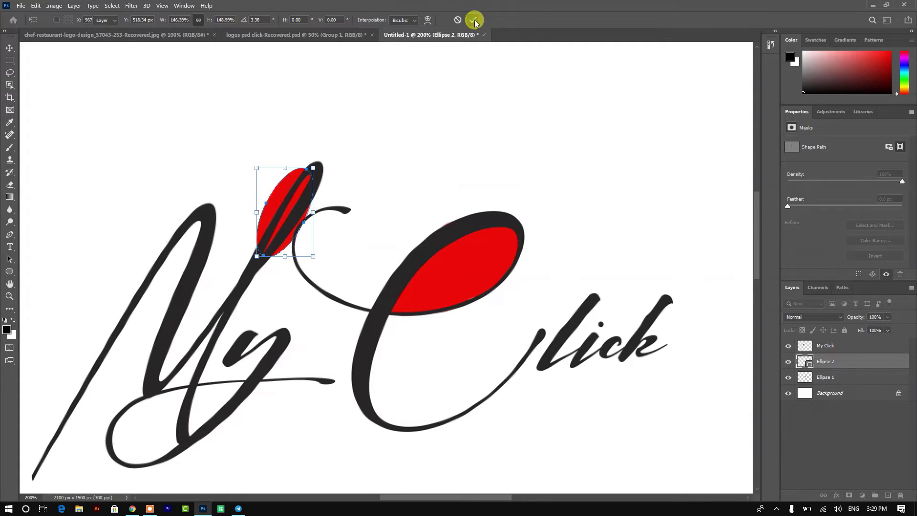
- Rasterize Ellipse 2, erase its red spill outside the thin stroke, and zoom out to the full canvas
right_click(851, 363)
click(759, 246)
click(9, 184)
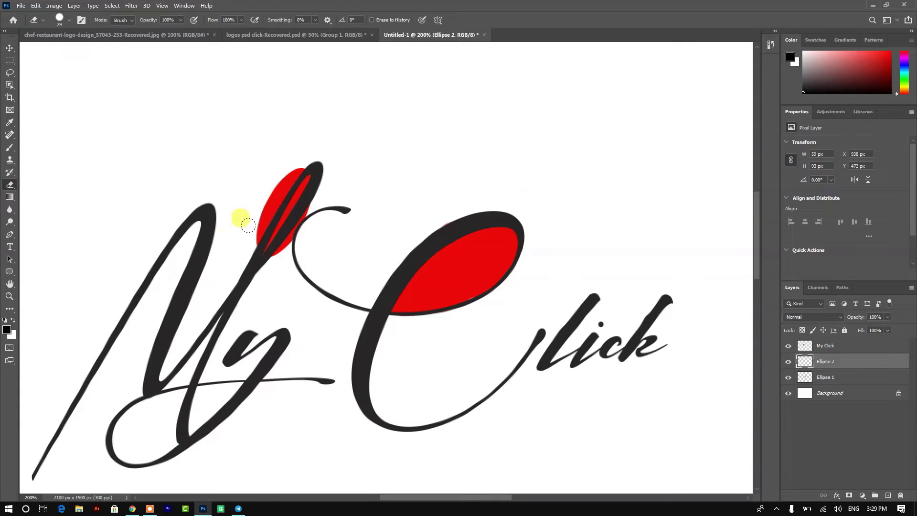
drag(305, 196, 267, 255)
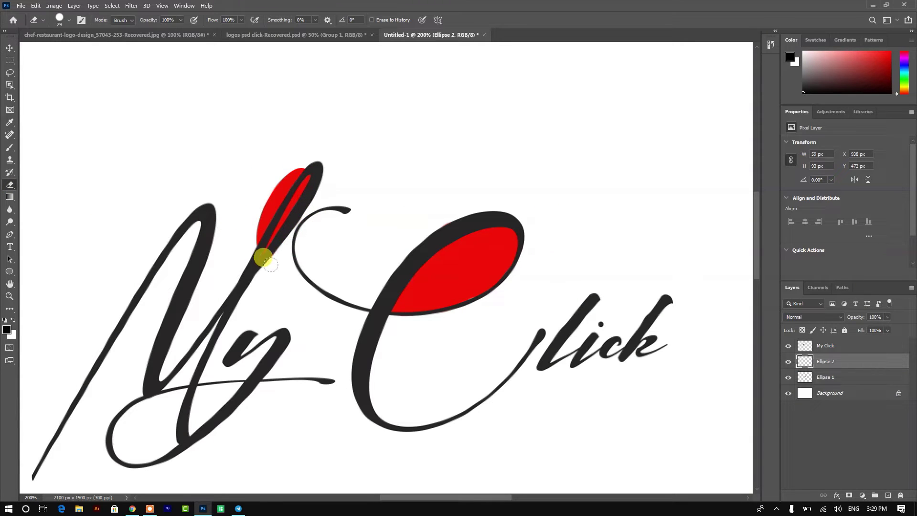
mouse_move(280, 148)
mouse_down()
mouse_move(269, 160)
mouse_move(275, 172)
mouse_move(231, 221)
mouse_move(257, 193)
mouse_move(241, 230)
mouse_up()
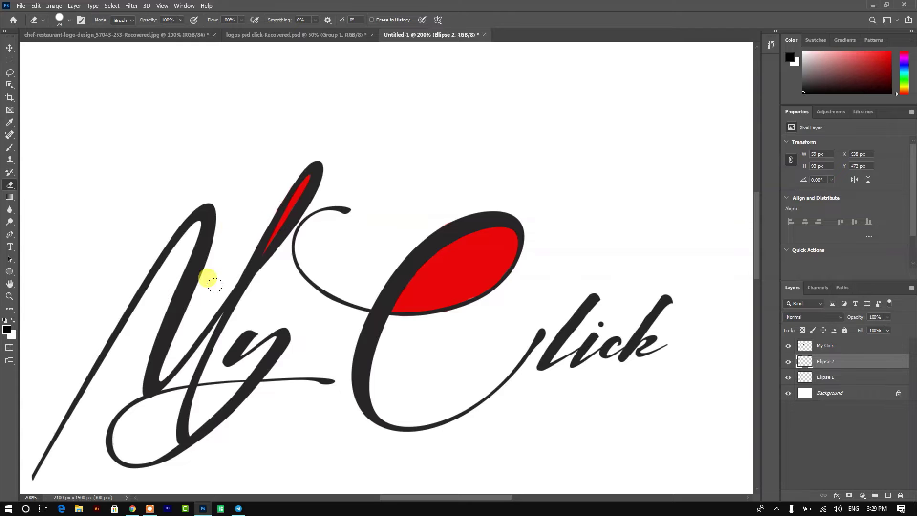
key(ctrl+minus)
key(ctrl+minus)
key(ctrl+minus)
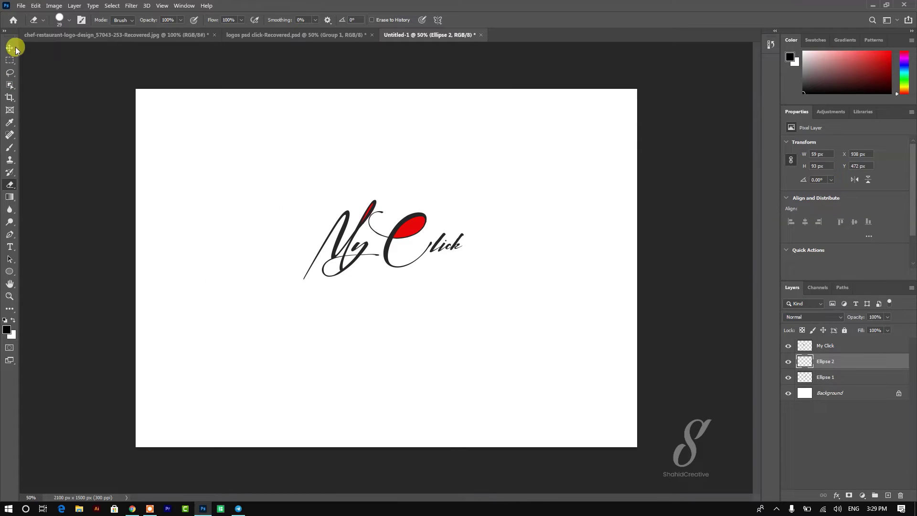
- Add a new text box reading 'Photography'
click(10, 271)
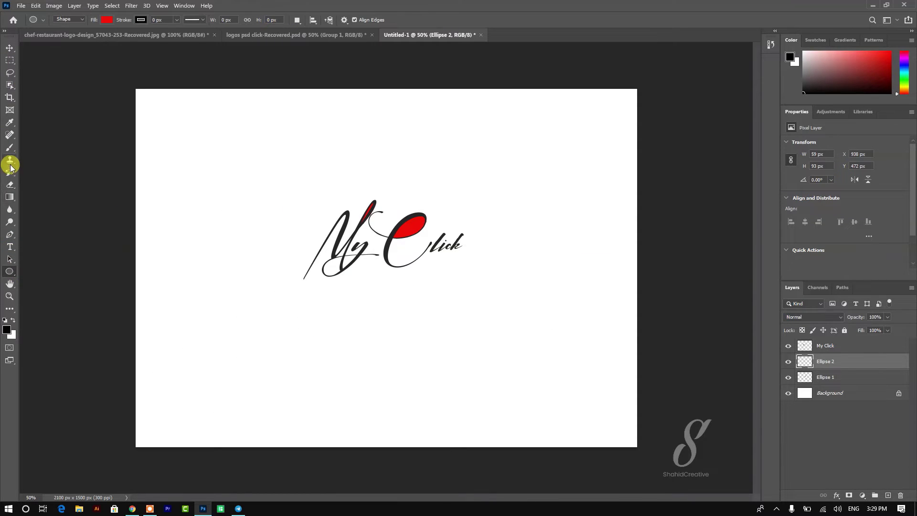
click(10, 247)
mouse_move(181, 131)
mouse_down()
mouse_move(330, 265)
mouse_move(464, 334)
mouse_up()
key(BackSpace)
text(Photography)
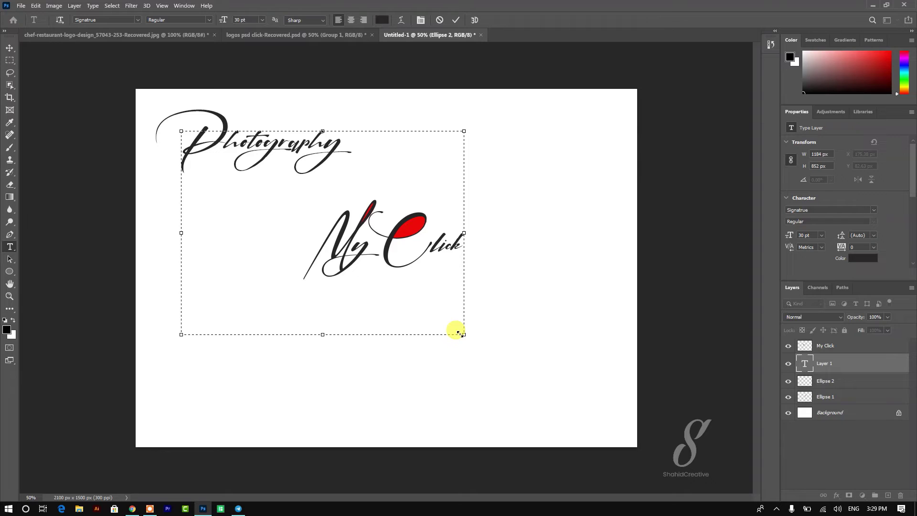
key(ctrl+a)
click(355, 129)
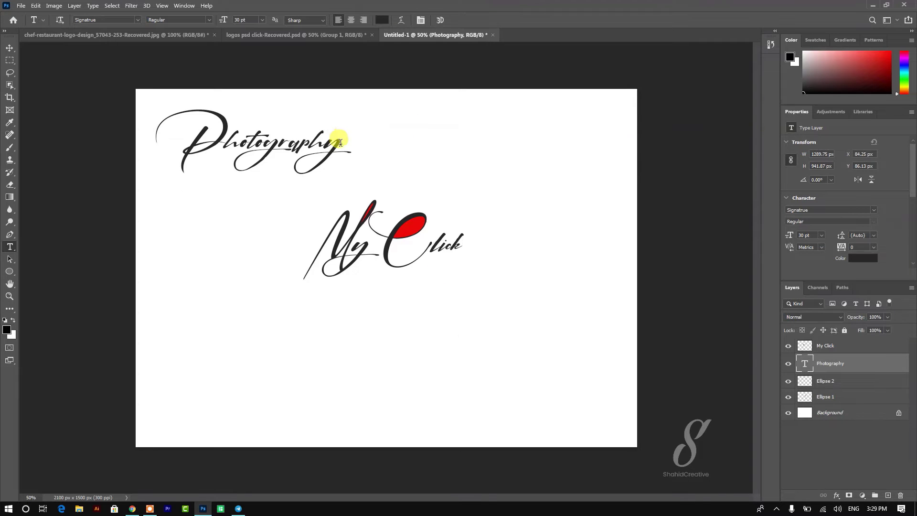
- Set Photography to 16 pt and move it below My Click
drag(340, 142, 86, 149)
drag(221, 19, 216, 24)
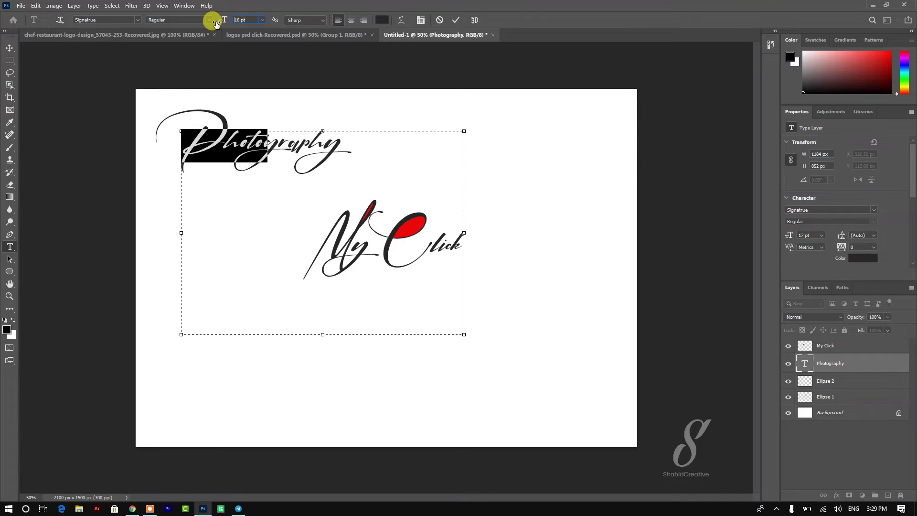
drag(344, 118, 620, 252)
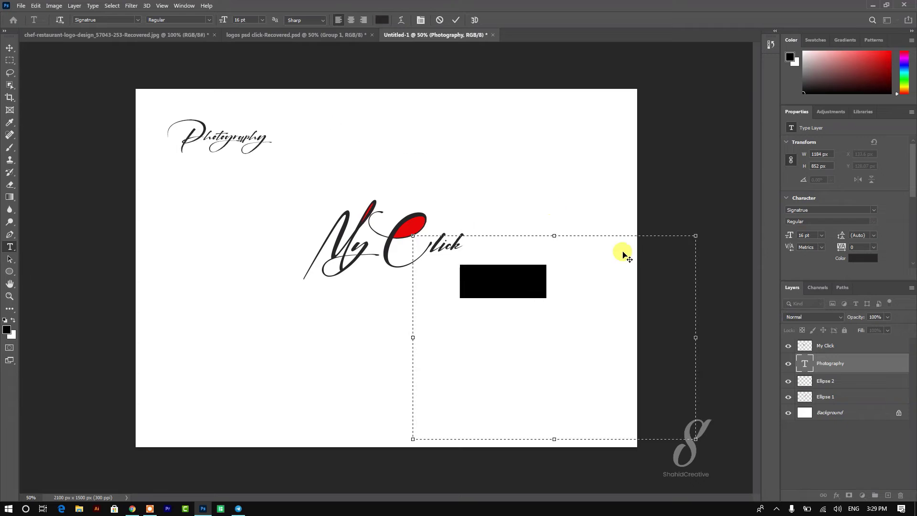
click(138, 20)
click(127, 33)
text(Arial Rounded MT Bold)
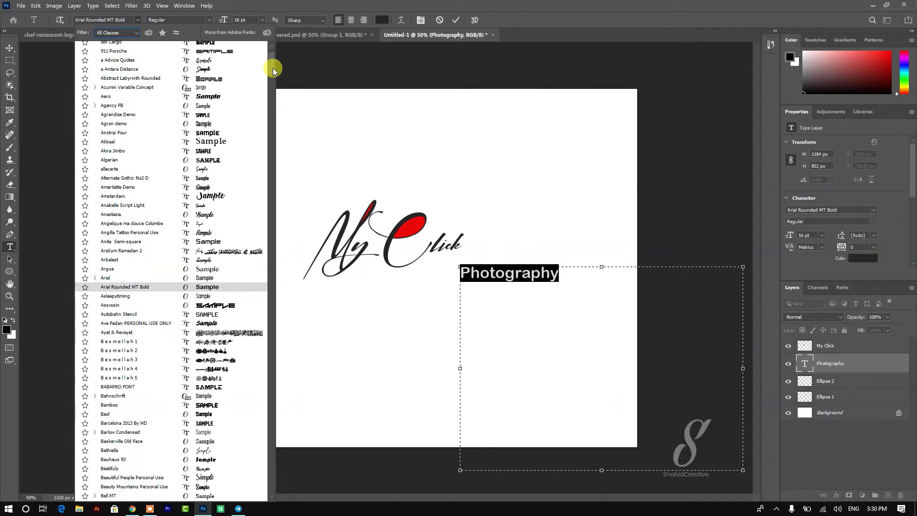
- Set Photography in Poppins Medium Italic and move it just beneath Click
drag(273, 67, 272, 76)
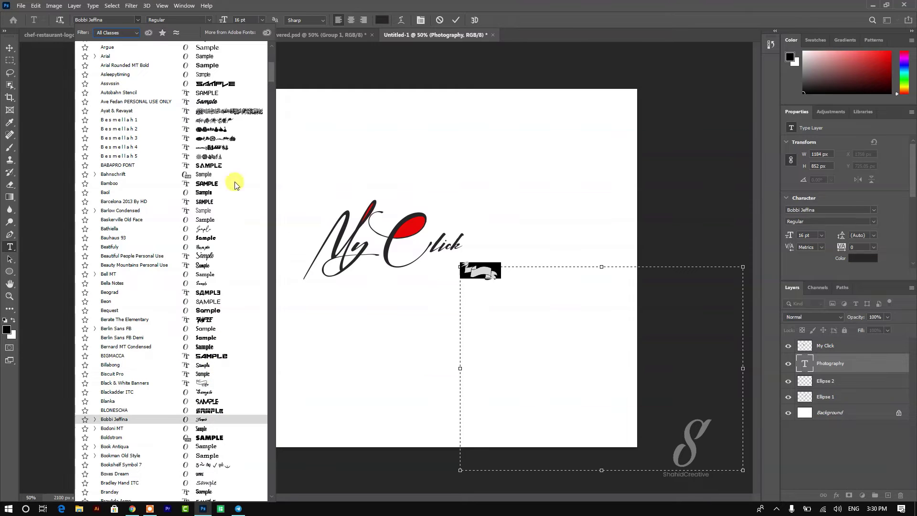
text(Poppins)
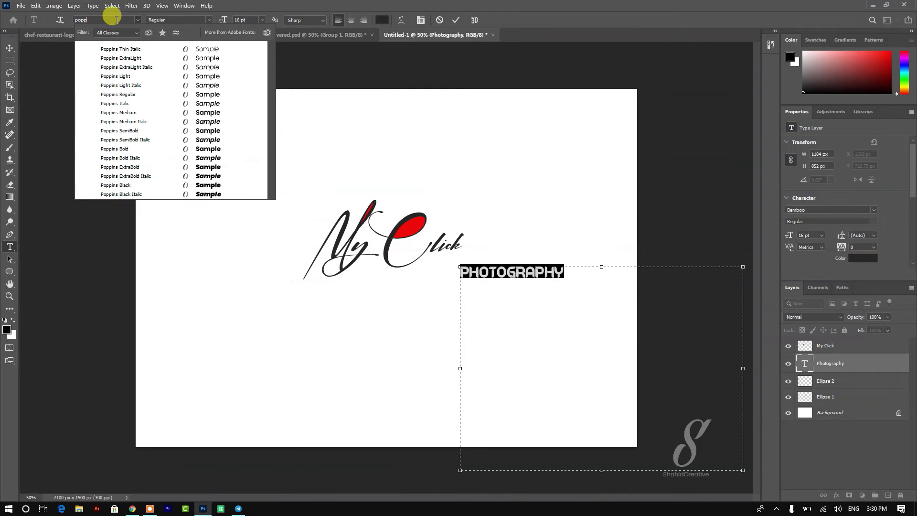
click(208, 121)
drag(537, 245, 489, 239)
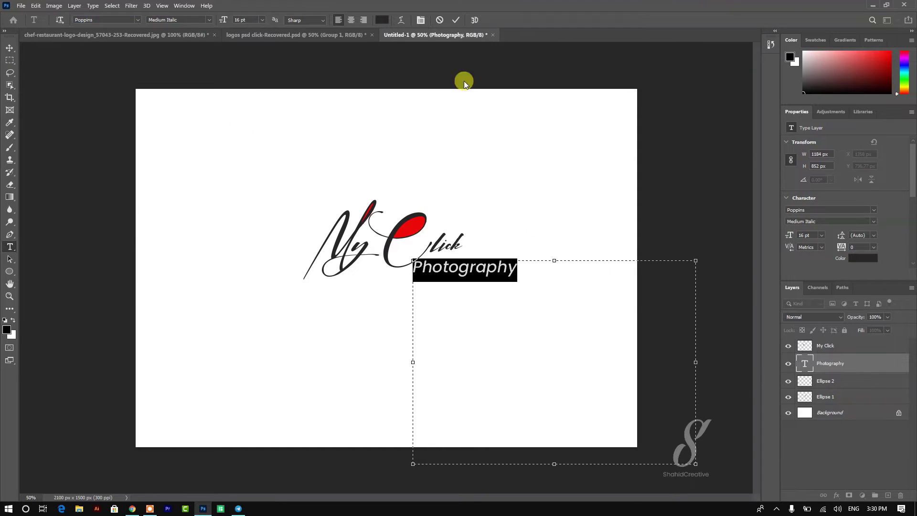
- Widen Photography's letter tracking, shrink it to 5 pt, and commit the text
click(422, 21)
drag(719, 99, 730, 99)
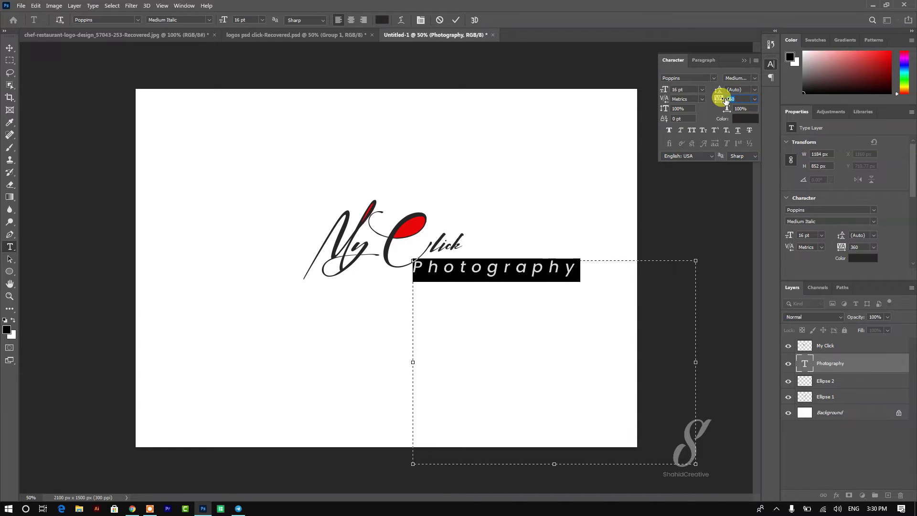
click(745, 60)
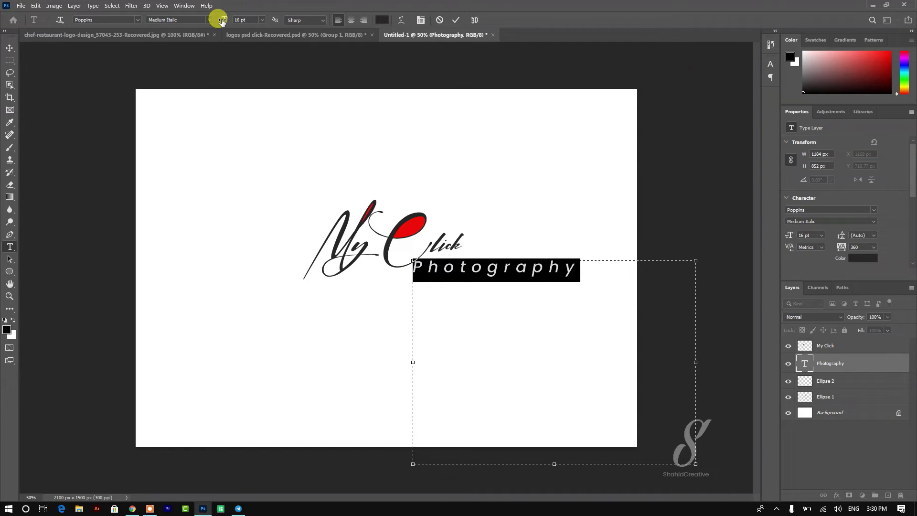
drag(222, 21, 216, 21)
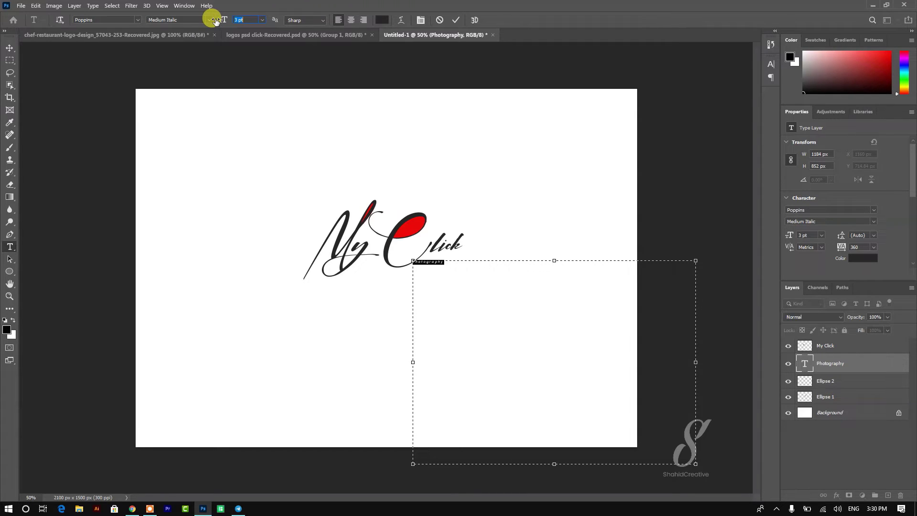
click(457, 22)
- Move the Photography text up and right so it sits under Click
click(10, 48)
key(Right)
key(Right)
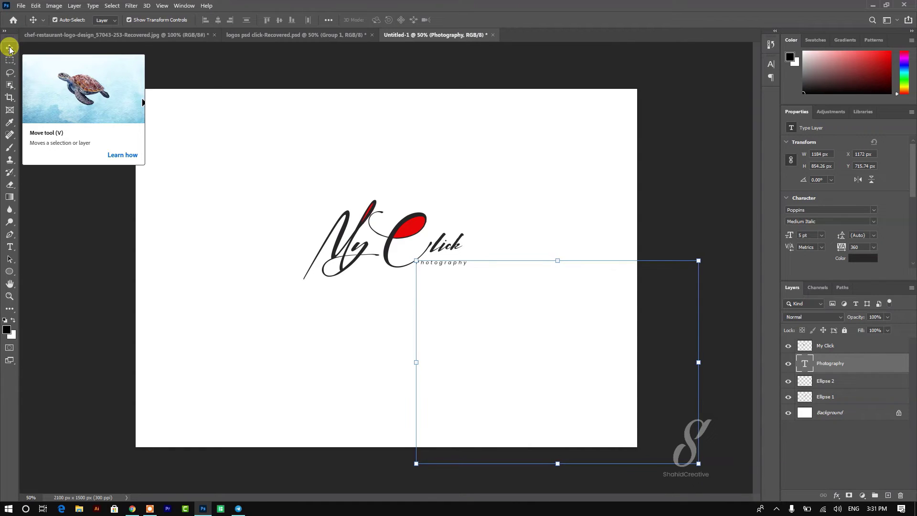
click(467, 106)
drag(438, 261, 452, 263)
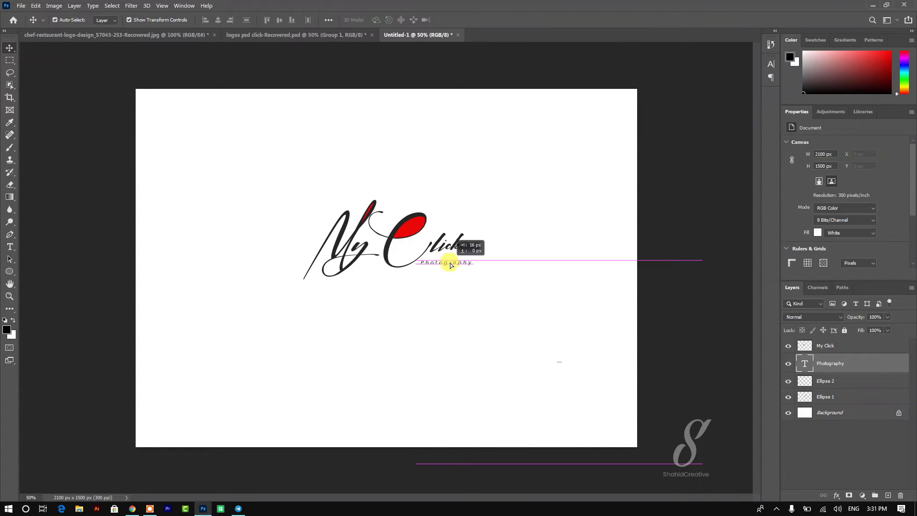
click(378, 328)
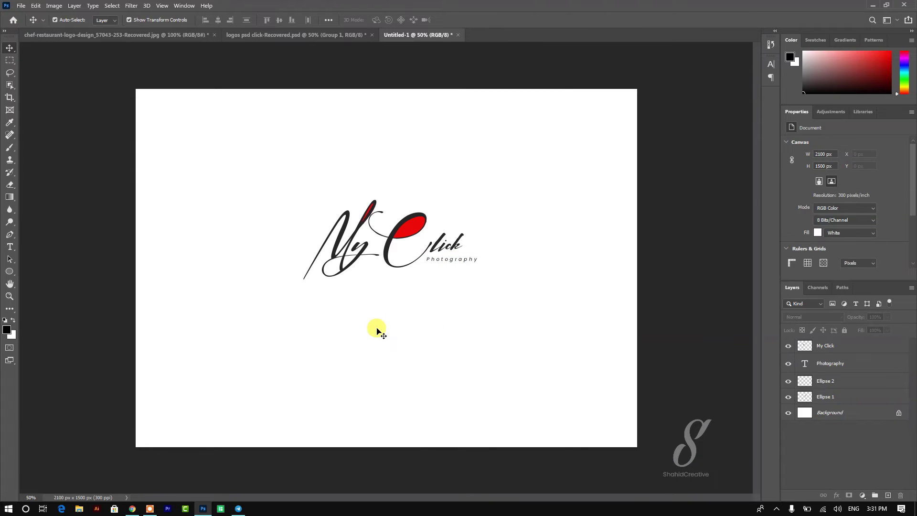
- Rasterize the Photography type layer and shrink it slightly
click(829, 366)
right_click(829, 365)
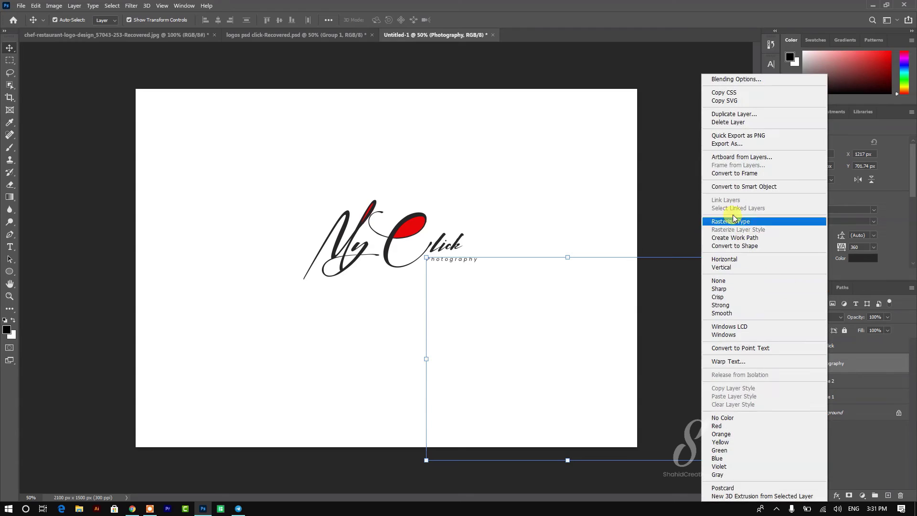
click(733, 164)
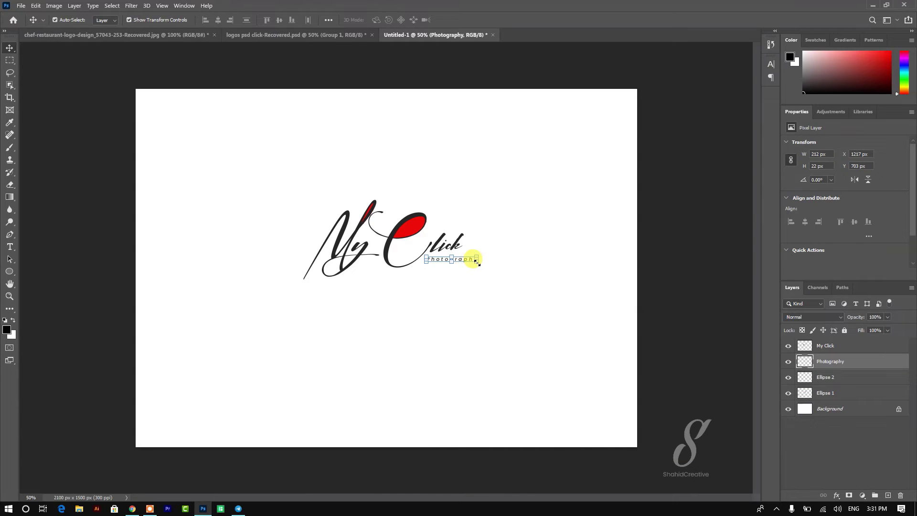
drag(476, 261, 470, 263)
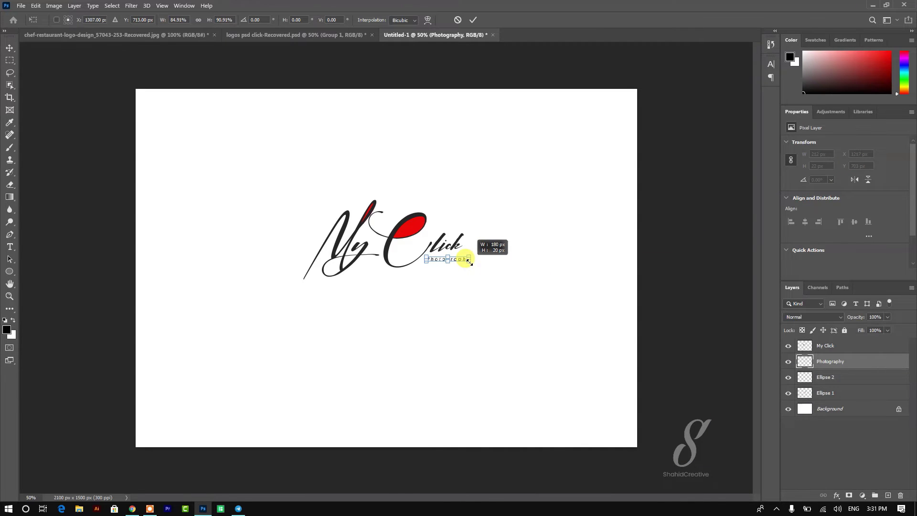
click(474, 20)
click(421, 173)
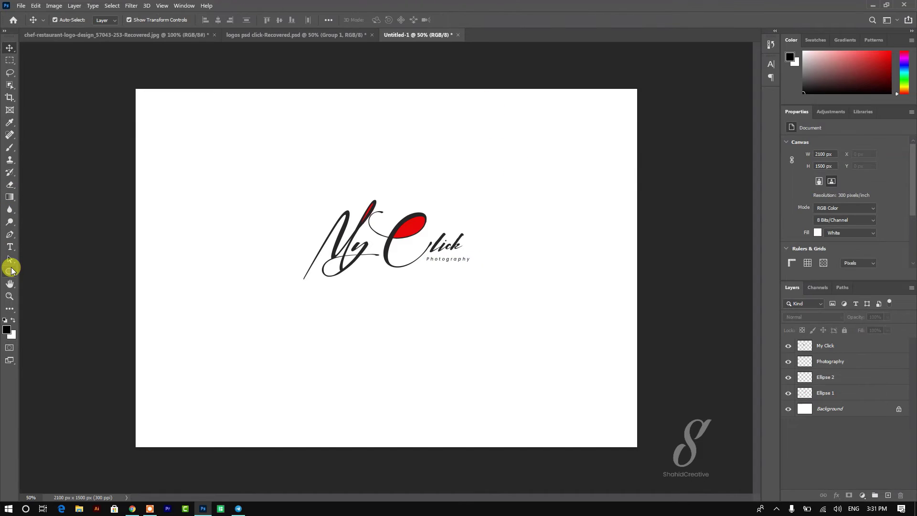
- Scale all logo layers from Ellipse 1 to My Click down, then draw a large circle over the logo
click(10, 271)
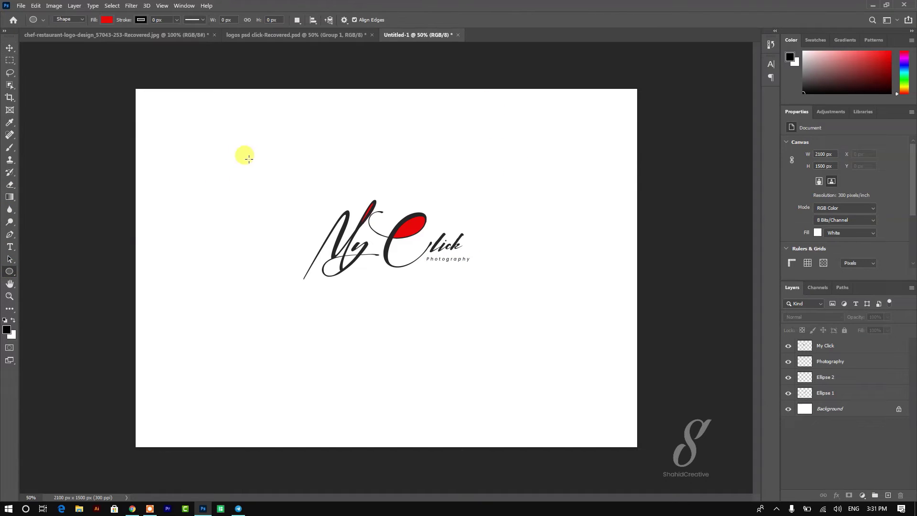
click(863, 393)
shift+click(847, 346)
click(10, 48)
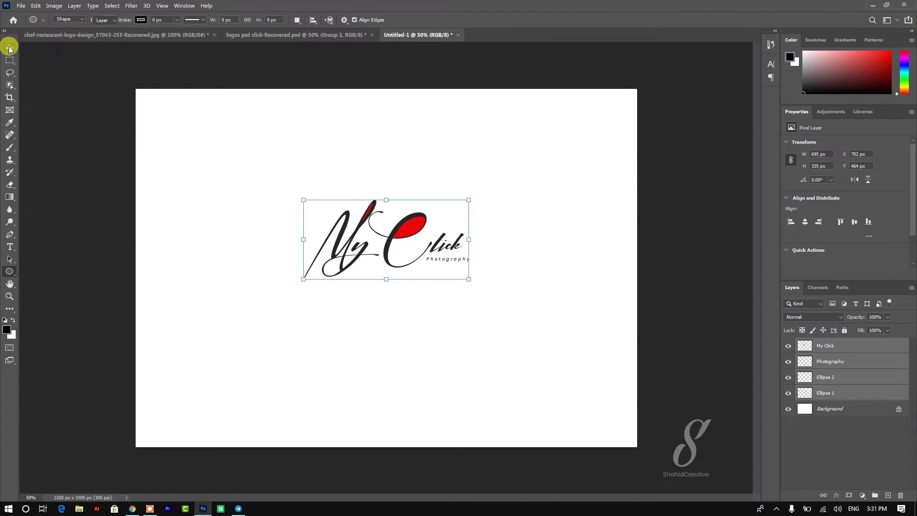
drag(469, 200, 459, 205)
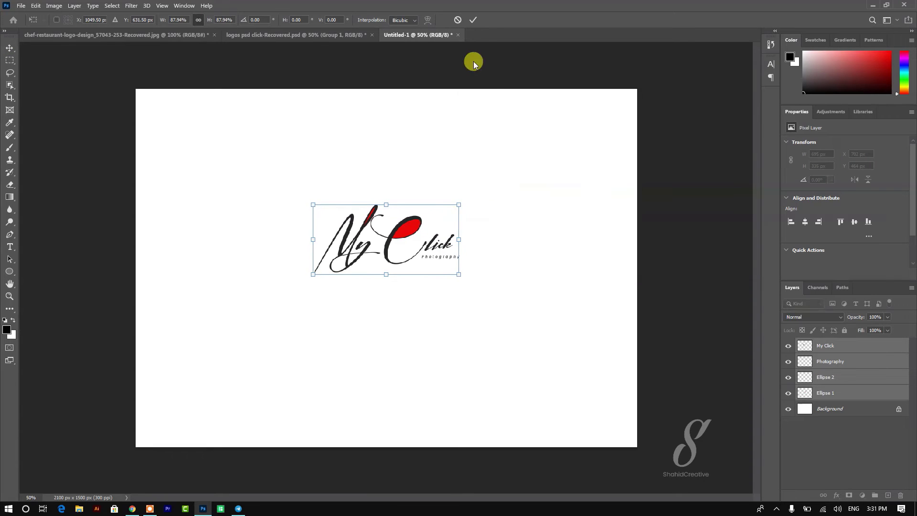
click(475, 19)
click(508, 123)
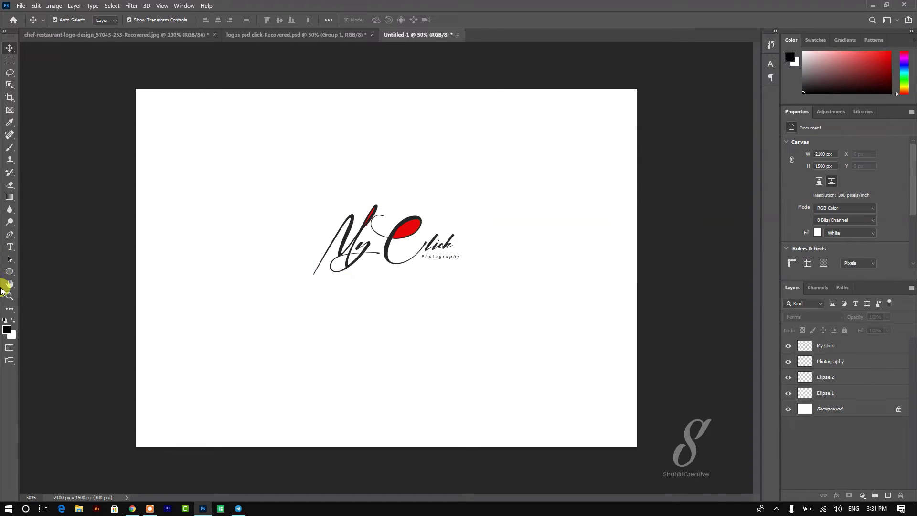
click(9, 271)
mouse_move(289, 149)
mouse_down()
mouse_move(480, 339)
mouse_move(438, 294)
mouse_up()
- Give the circle no fill and a thick dark stroke
click(106, 20)
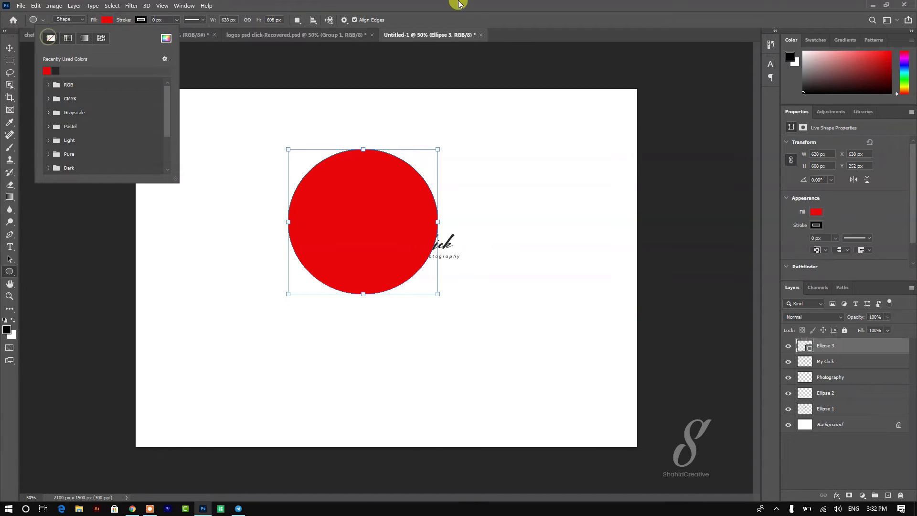
click(51, 38)
click(140, 20)
click(141, 20)
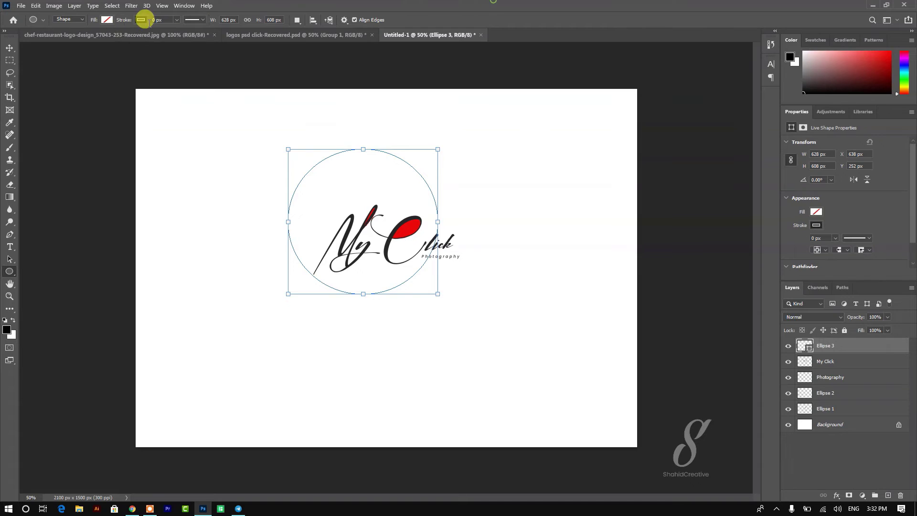
drag(123, 21, 128, 21)
- Move the ring right and down around the lettering and enlarge it slightly
click(9, 47)
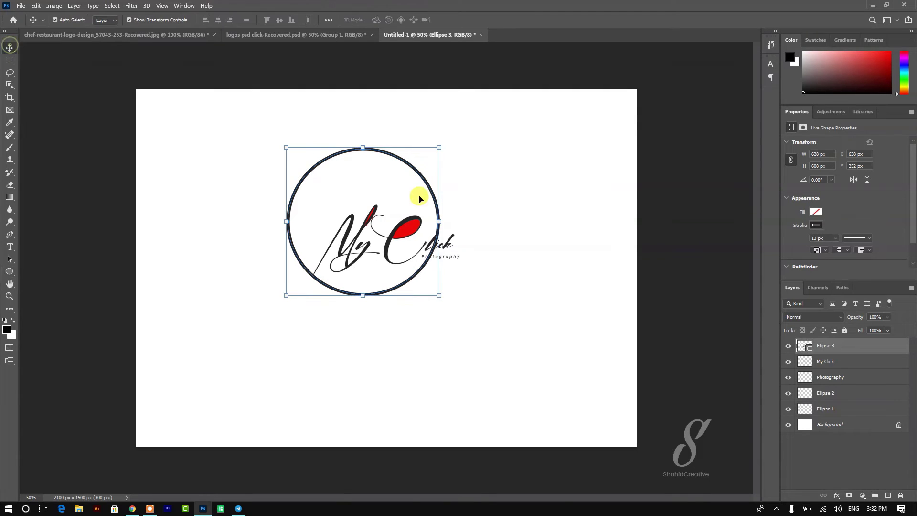
drag(423, 179, 454, 198)
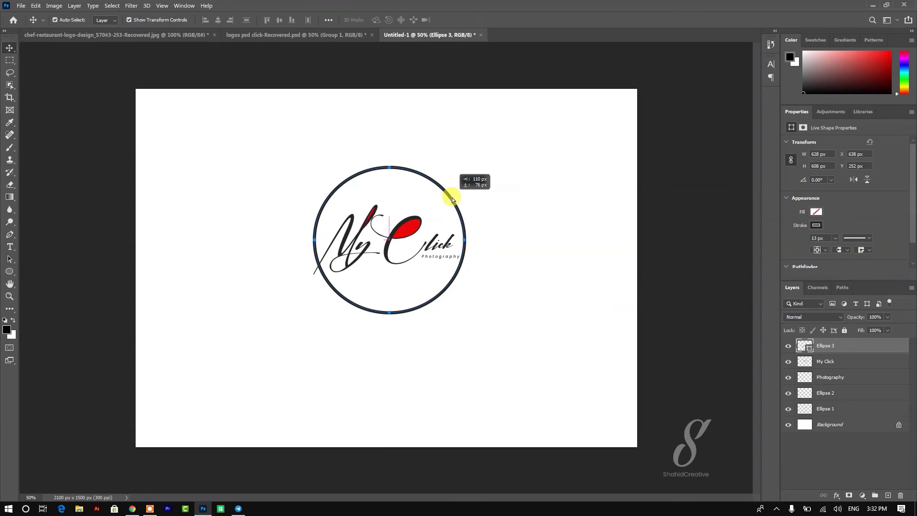
drag(466, 166, 467, 157)
click(473, 19)
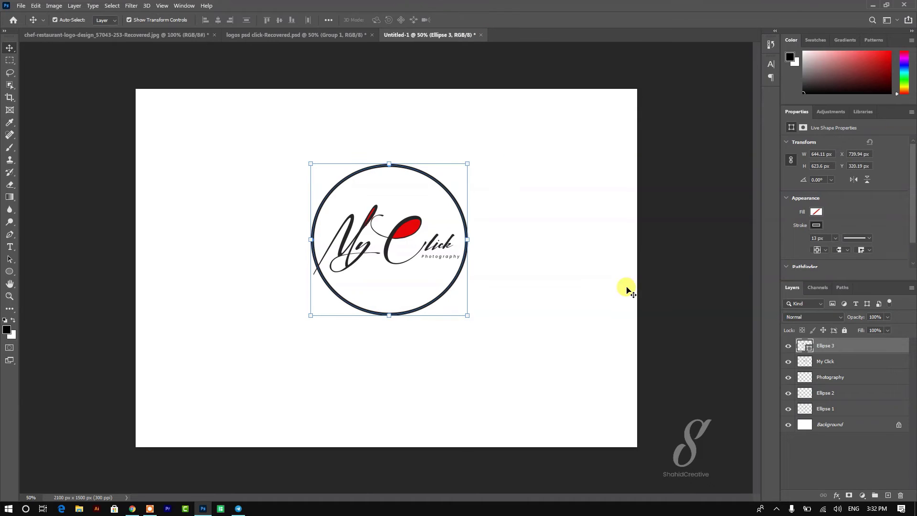
- Rasterize the Ellipse 3 ring layer and add a layer mask
right_click(866, 351)
click(762, 243)
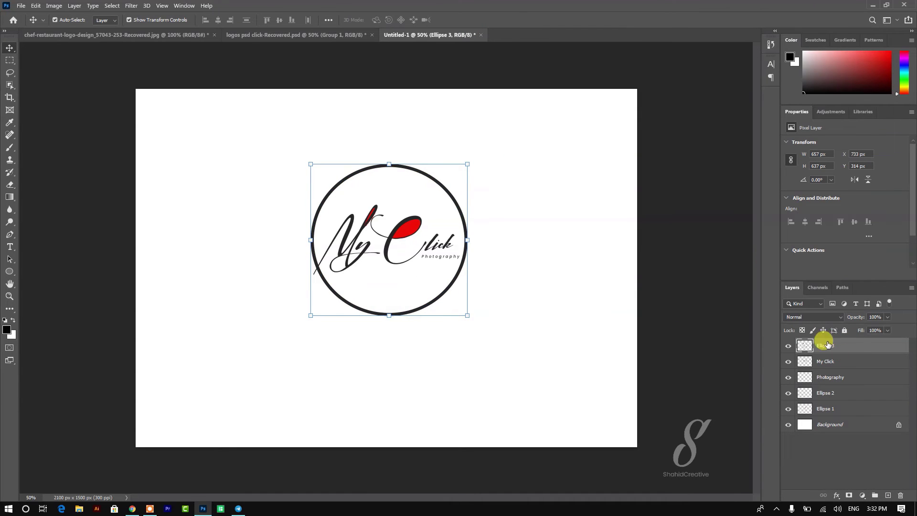
click(849, 495)
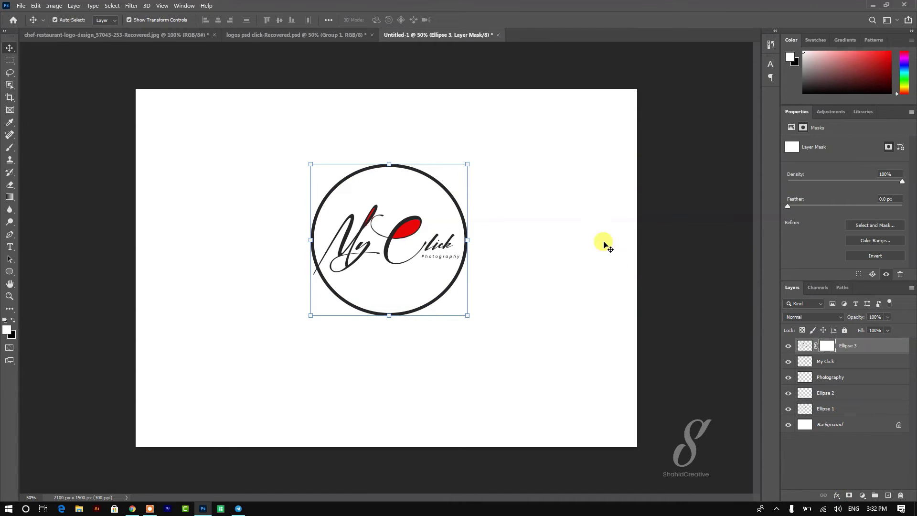
- Erase the ring's arc where it crosses the lettering with a 322 px brush on the mask
click(11, 185)
click(69, 20)
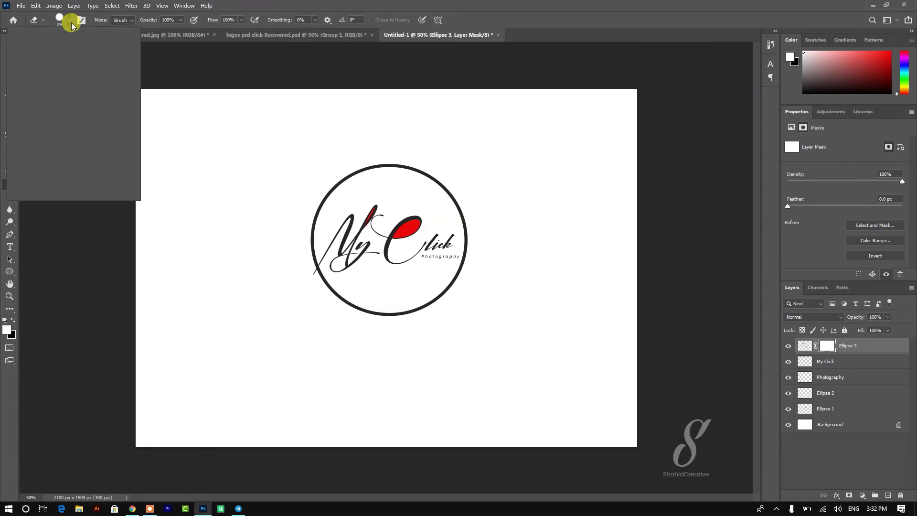
click(382, 4)
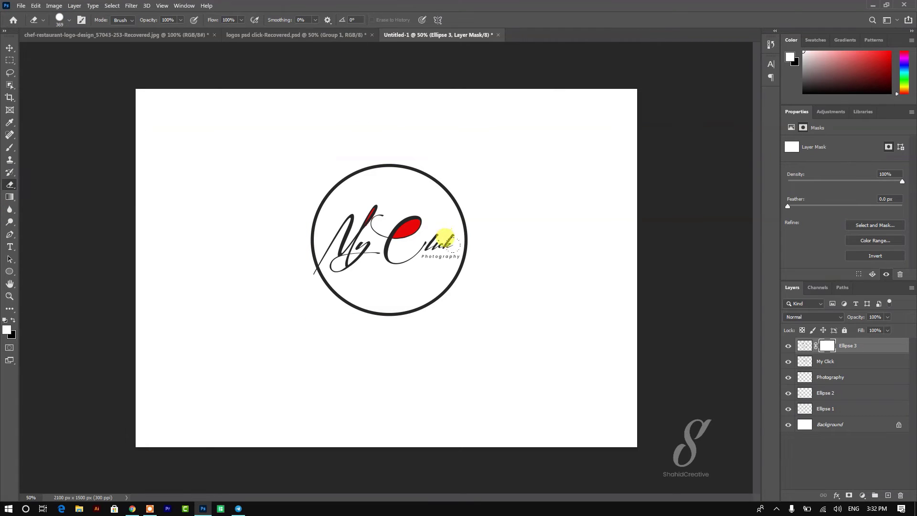
click(70, 20)
drag(107, 48, 103, 49)
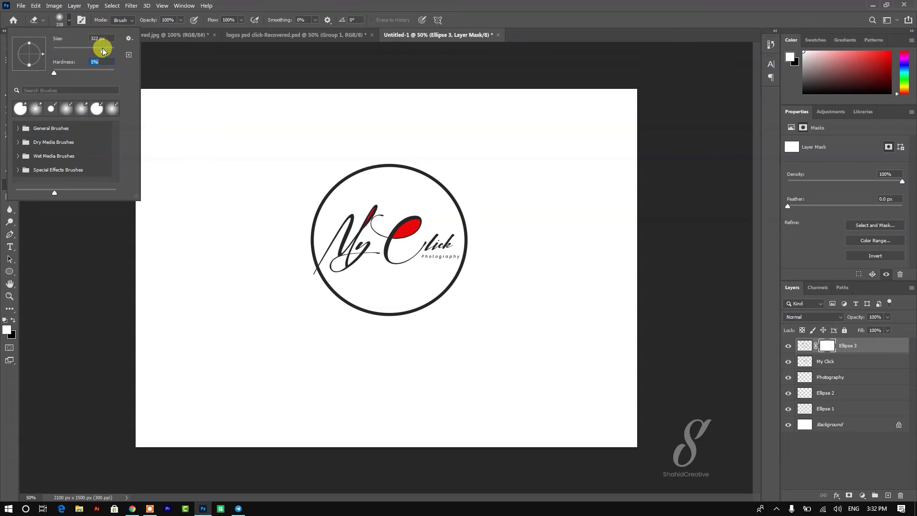
click(414, 4)
click(454, 256)
mouse_move(337, 242)
mouse_down()
mouse_move(427, 231)
mouse_move(440, 257)
mouse_up()
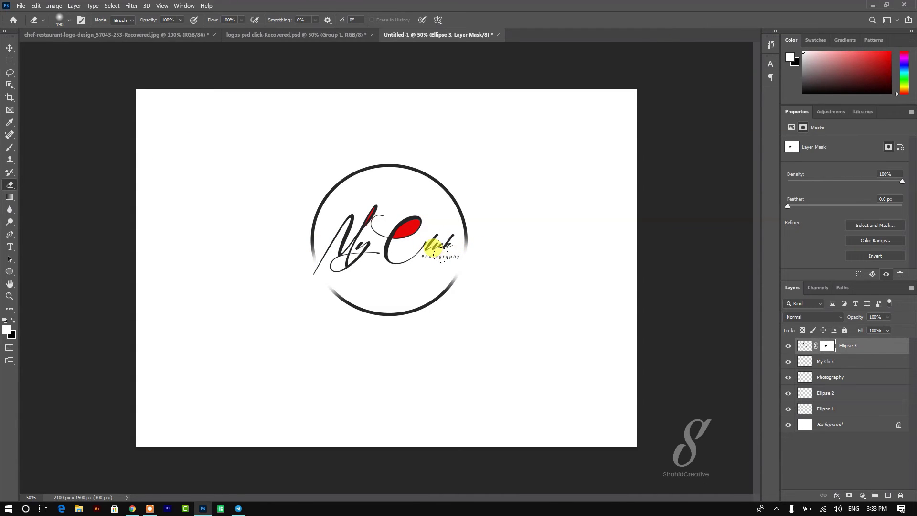
- Draw a rectangular marquee selection over the ring's lower arc below the logo
click(9, 49)
click(10, 61)
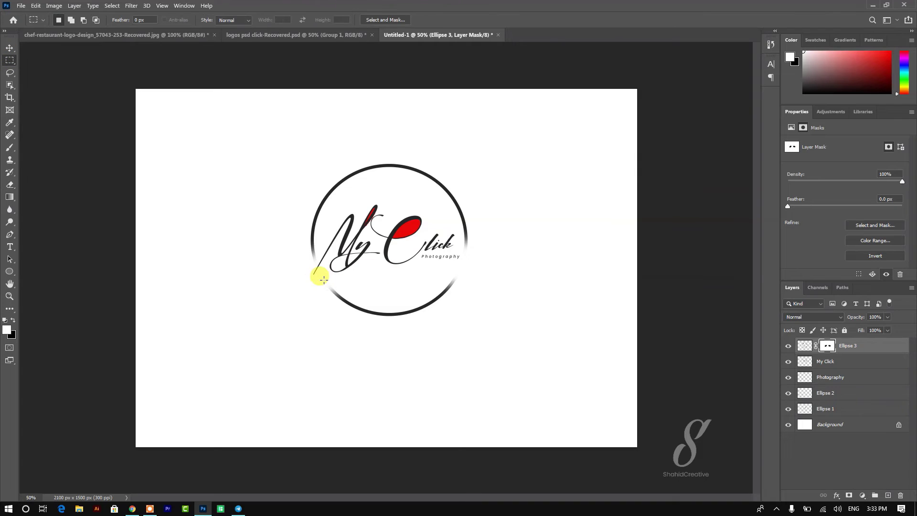
drag(319, 279, 553, 377)
drag(504, 274, 320, 364)
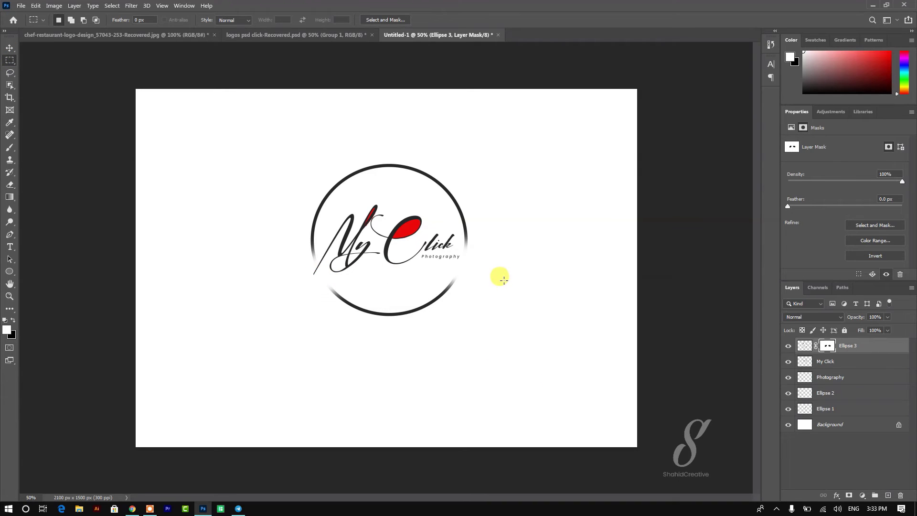
click(9, 47)
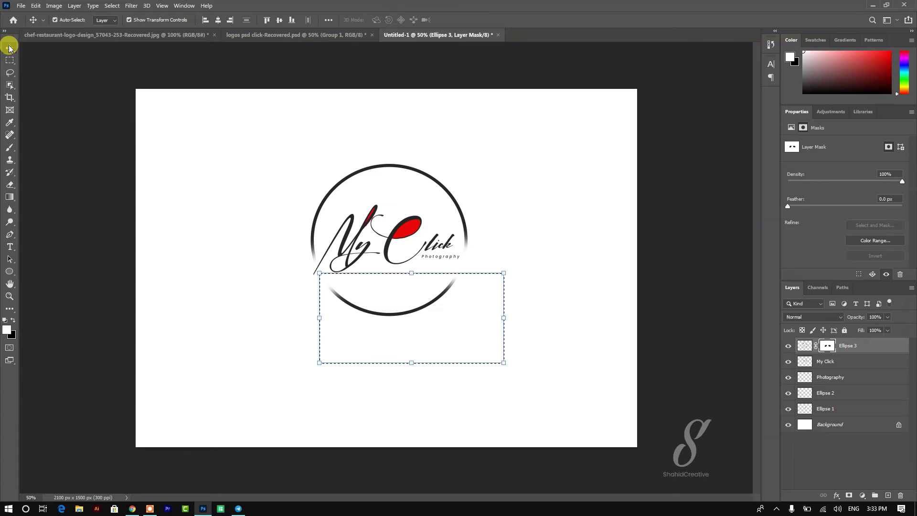
- Target the ring's pixels, clear the selection, and shrink the ring slightly
right_click(858, 352)
click(870, 322)
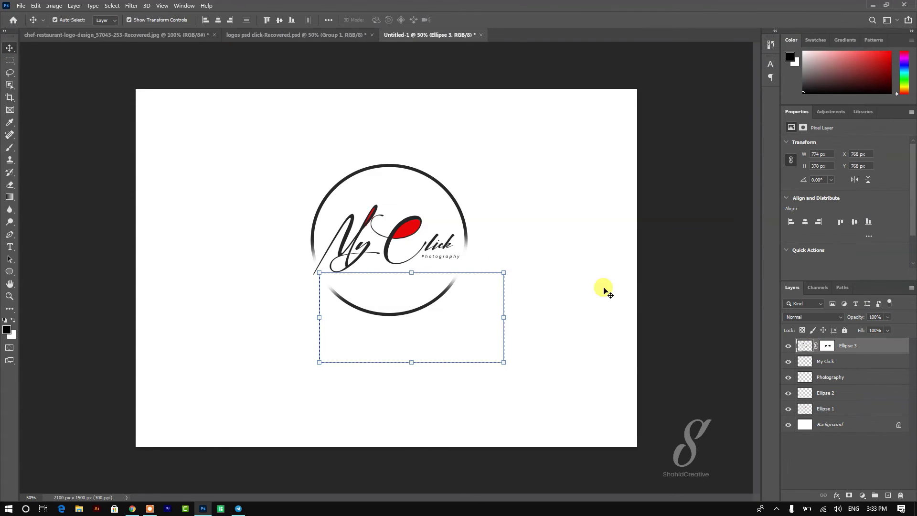
click(112, 5)
click(120, 23)
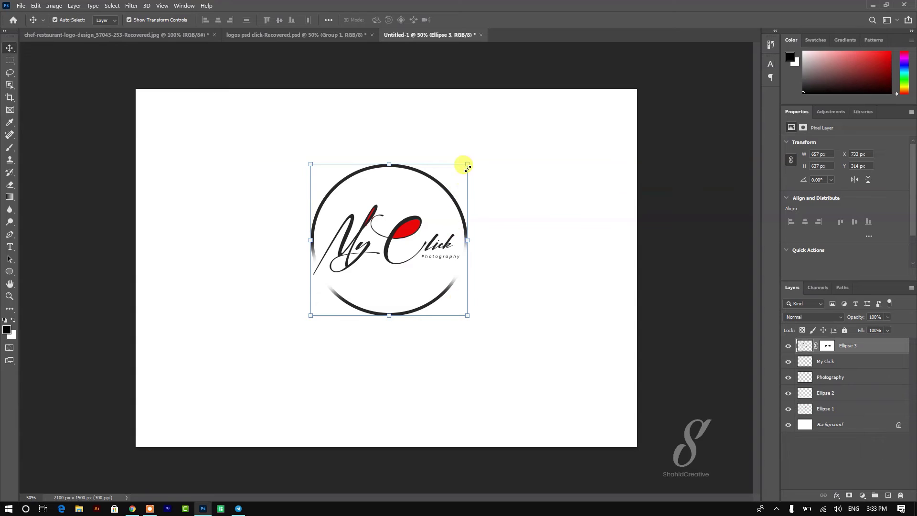
drag(468, 166, 434, 181)
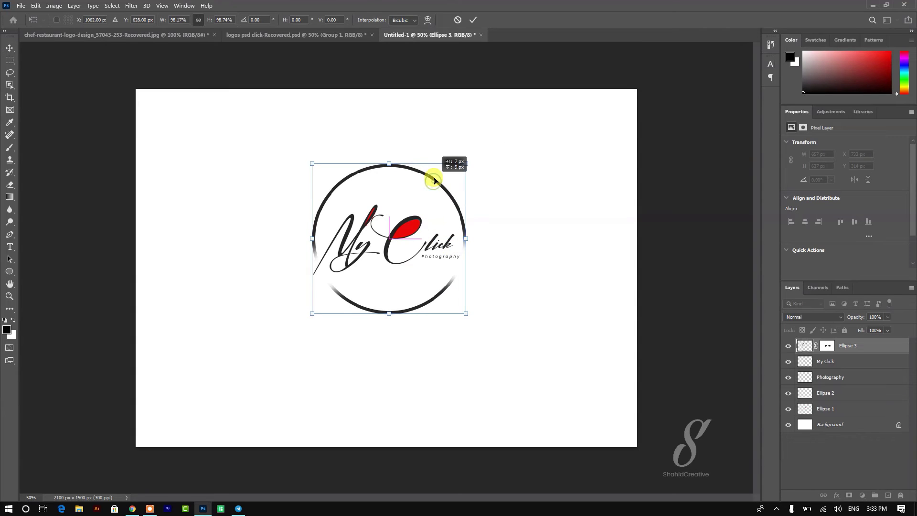
click(473, 19)
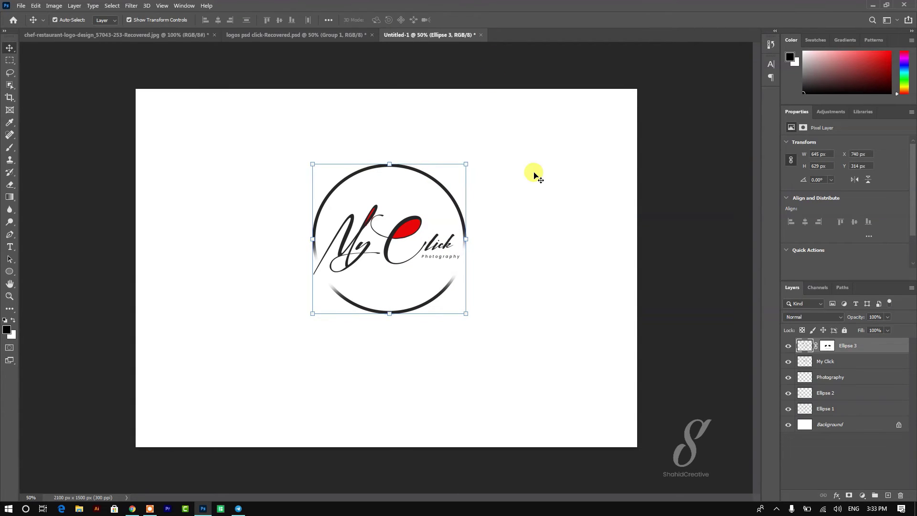
- Try merging all the logo layers, then undo the merge
drag(246, 113, 529, 369)
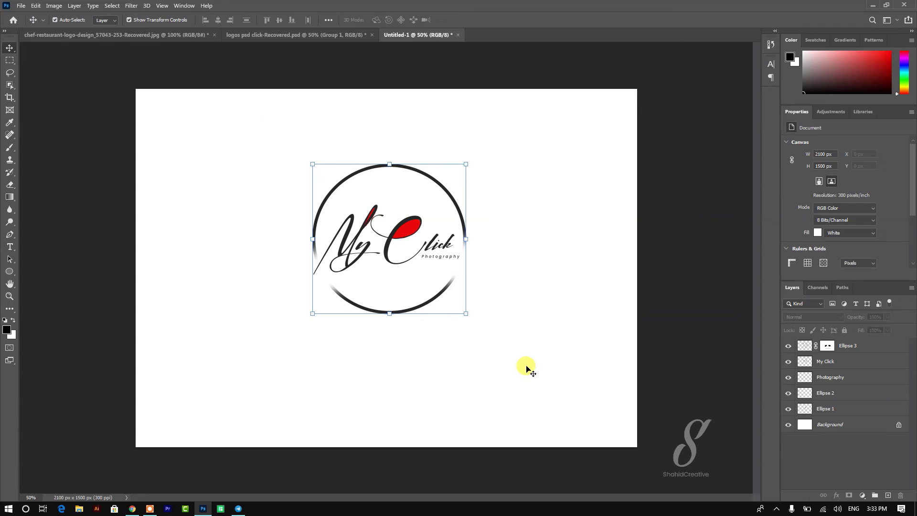
right_click(844, 377)
click(812, 382)
key(ctrl+z)
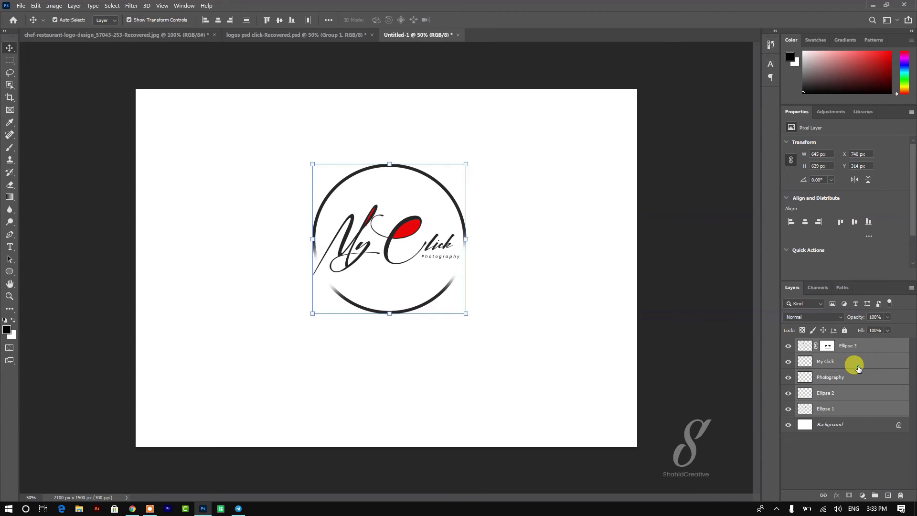
- Merge Ellipse 1 into the red accent Ellipse 2, leaving only the ring layer Ellipse 3 selected
click(858, 369)
click(854, 397)
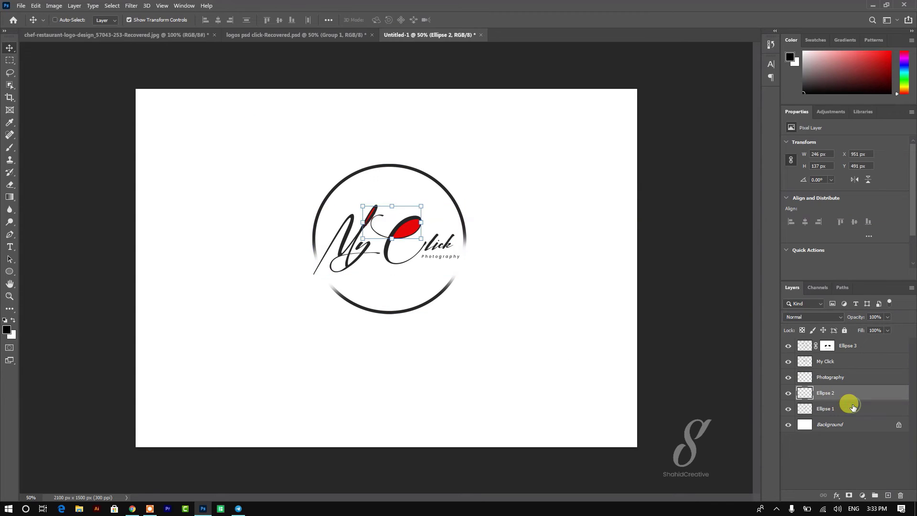
right_click(854, 407)
click(810, 283)
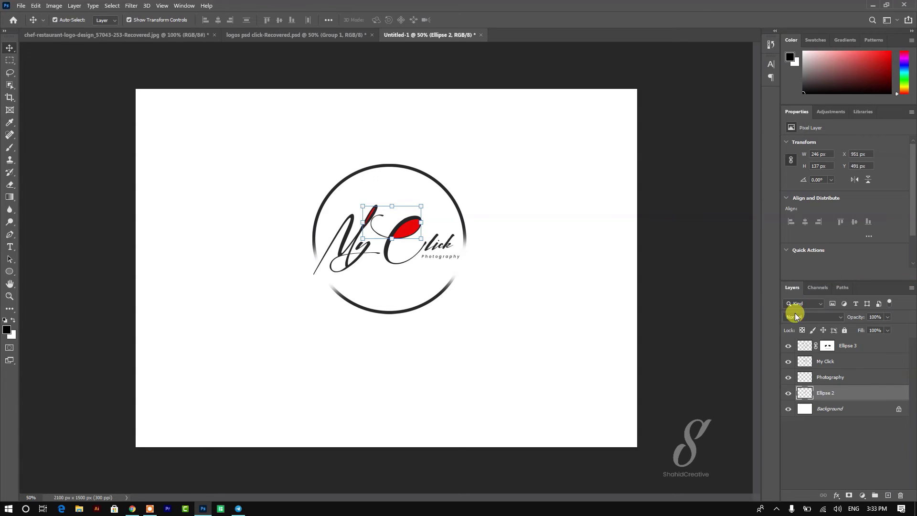
click(834, 362)
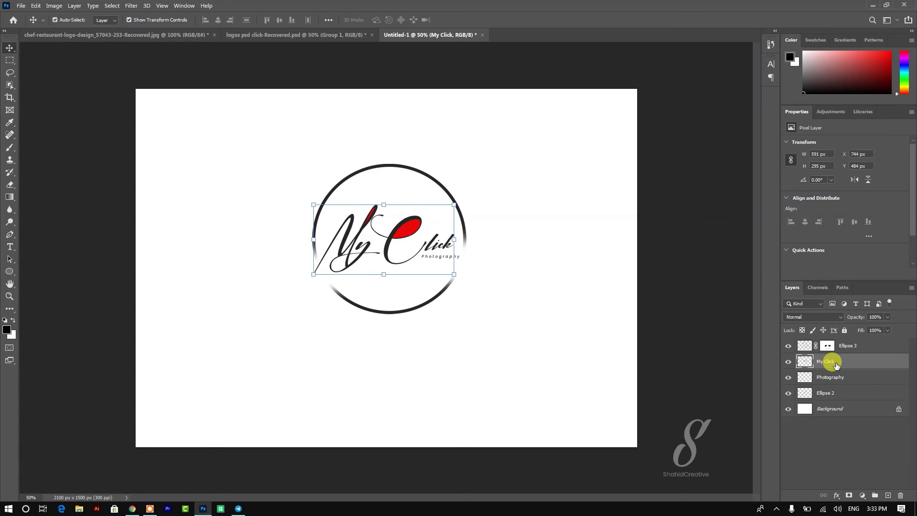
click(831, 394)
click(868, 346)
ctrl+click(846, 394)
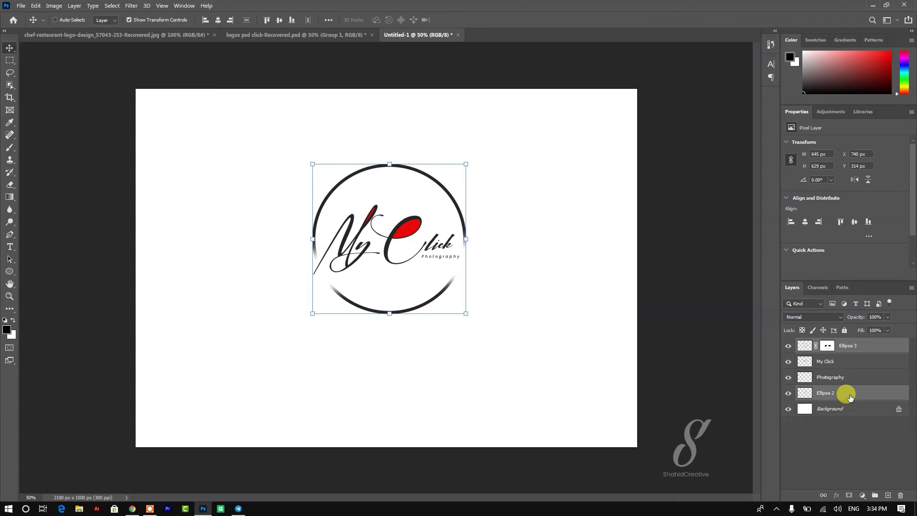
click(867, 344)
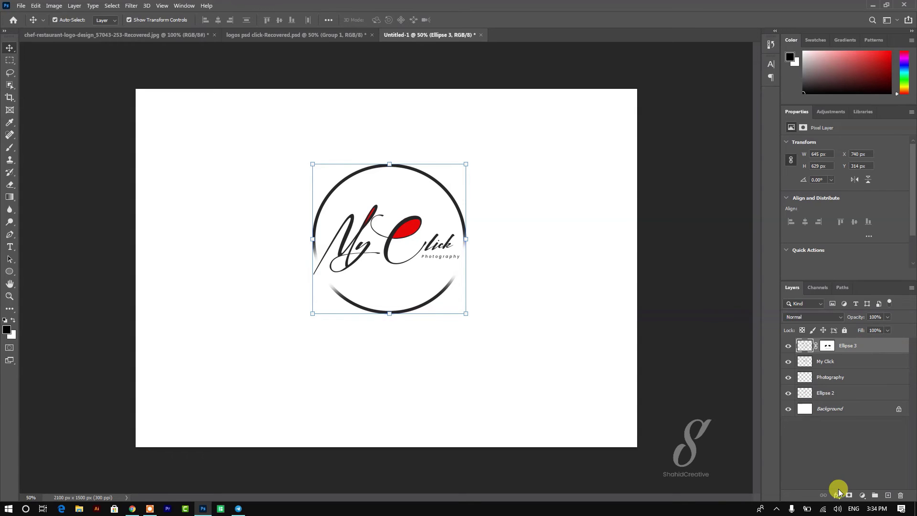
- Add a dark grey Solid Color fill layer above the Background
click(838, 407)
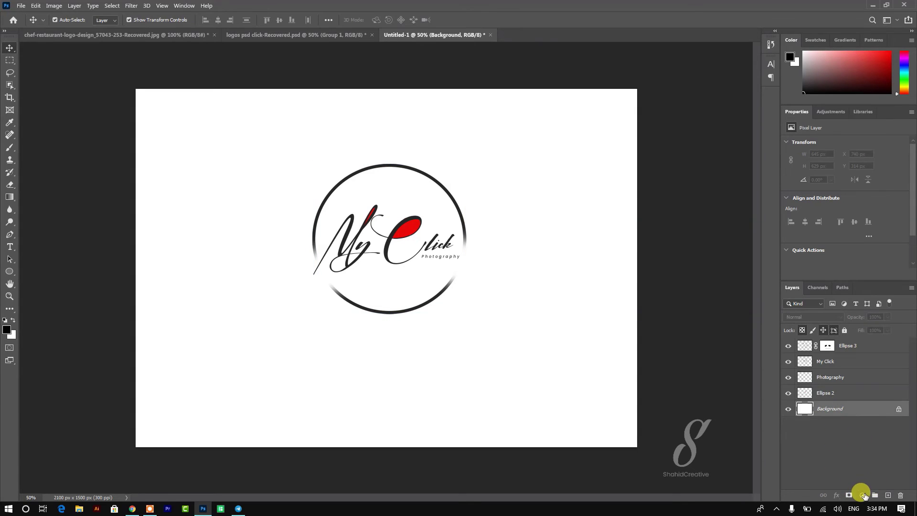
click(863, 496)
click(862, 328)
click(528, 193)
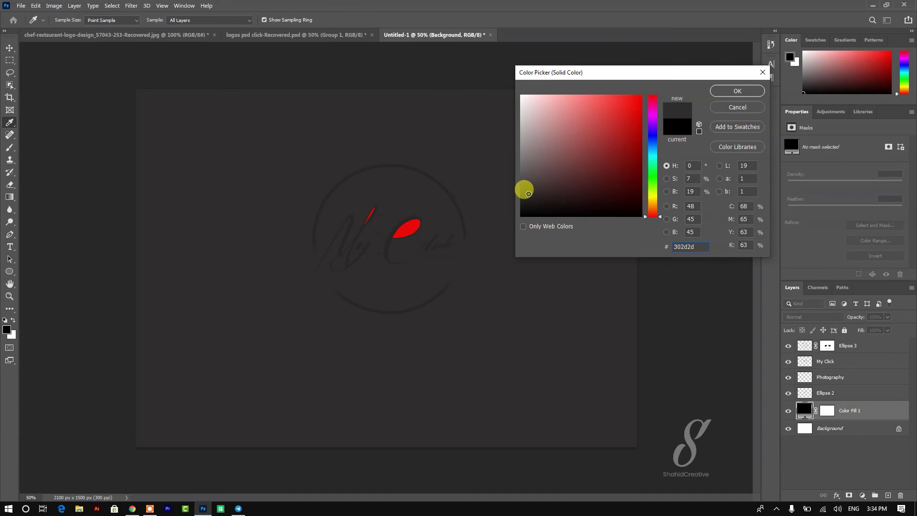
drag(529, 194, 519, 191)
click(737, 91)
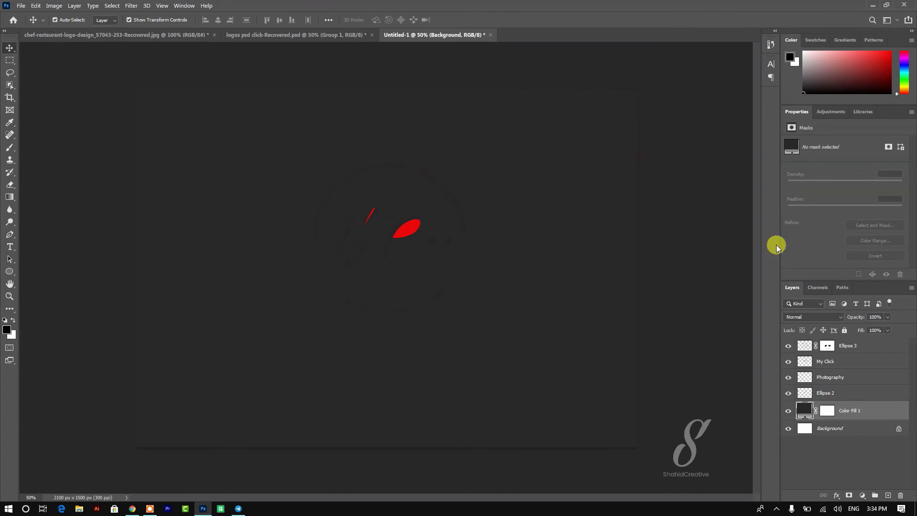
- Select the Photography layer and bring up the layer effects list
click(845, 394)
click(839, 377)
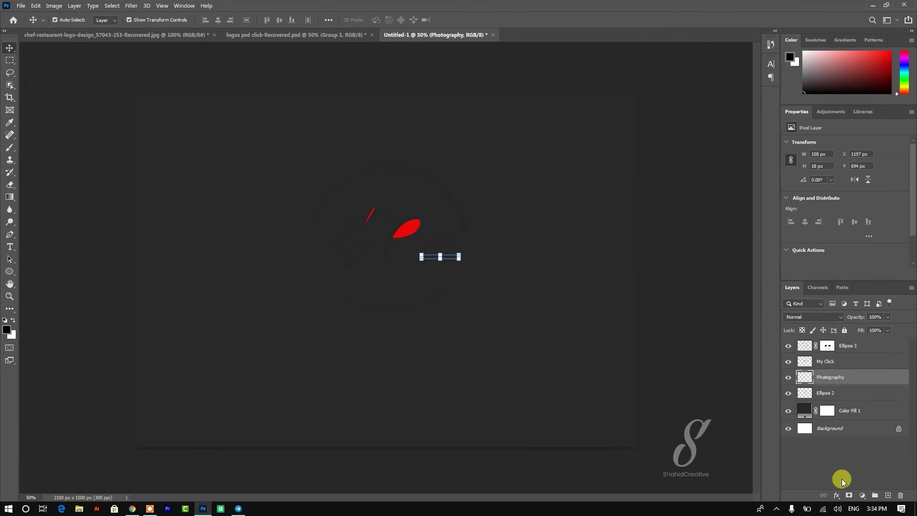
click(836, 495)
- Apply a white Color Overlay to the Photography text
click(669, 264)
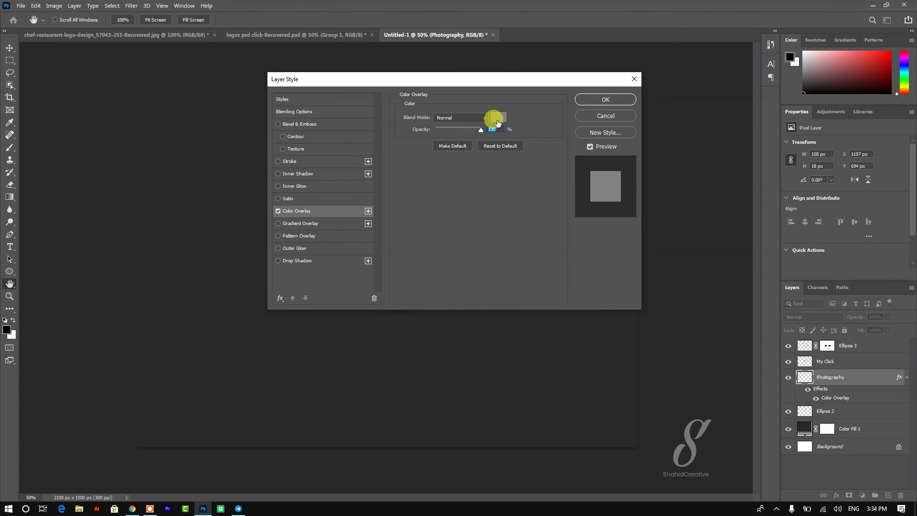
click(498, 118)
click(735, 90)
click(624, 100)
- Apply a white Color Overlay to the My Click layer
key(v)
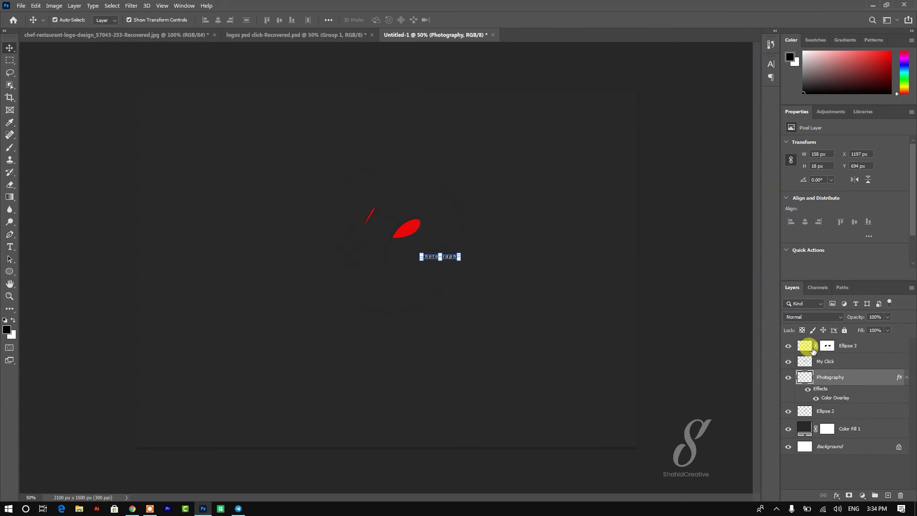
click(831, 362)
click(836, 496)
click(849, 455)
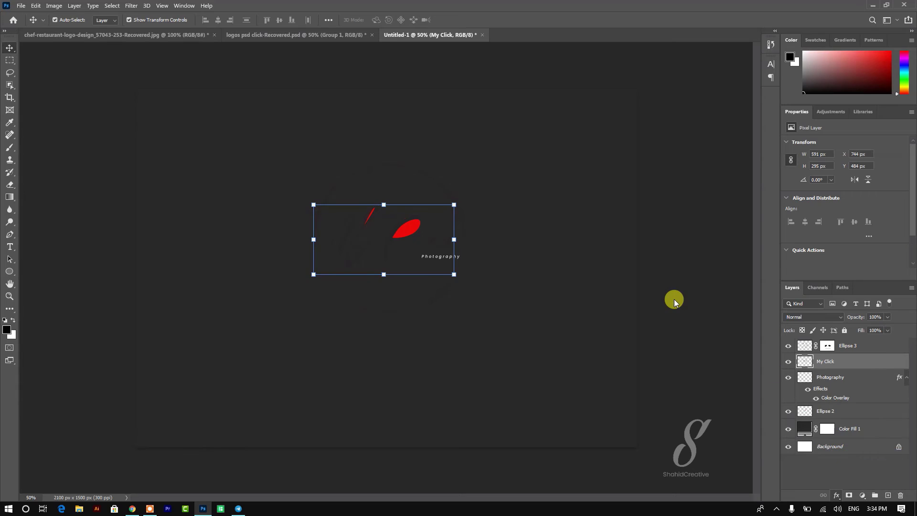
click(608, 98)
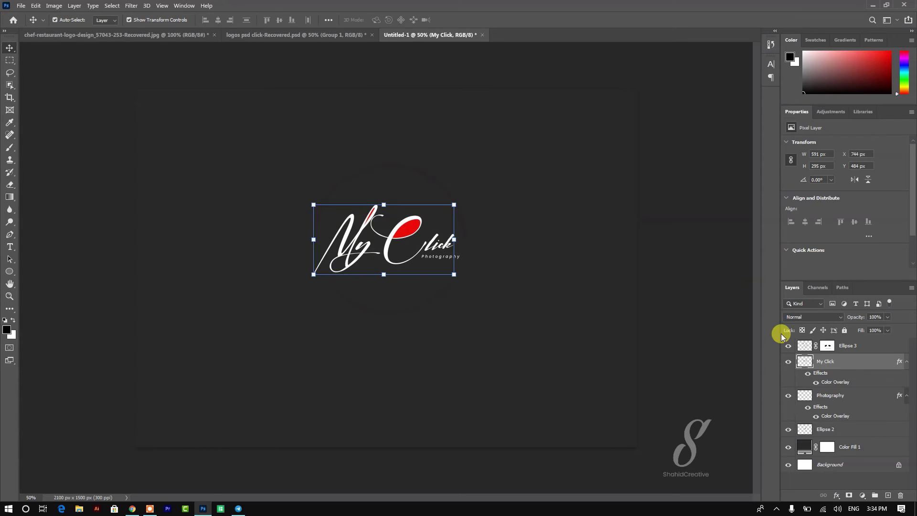
- Add a Gradient Overlay at about 61% to the Ellipse 3 ring
click(802, 346)
click(839, 496)
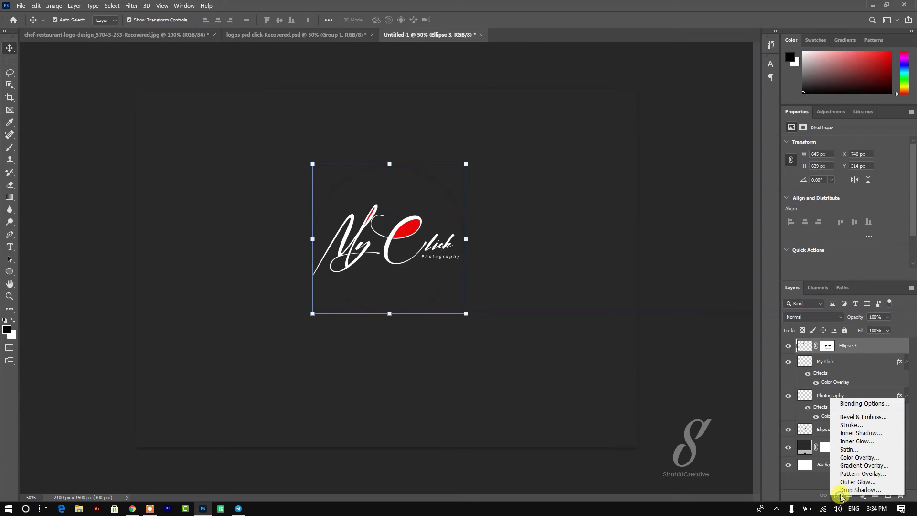
click(855, 466)
mouse_move(518, 79)
mouse_down()
mouse_move(749, 95)
mouse_move(761, 80)
mouse_up()
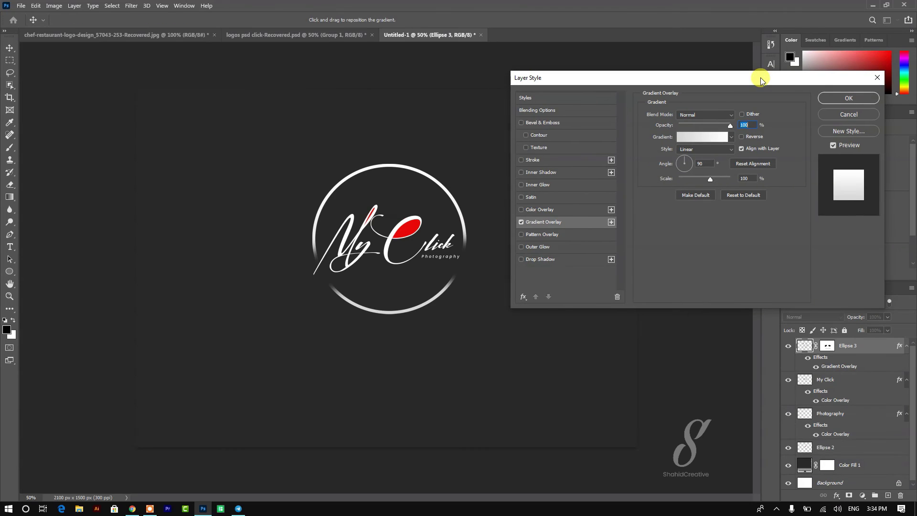
drag(728, 128, 711, 125)
click(860, 98)
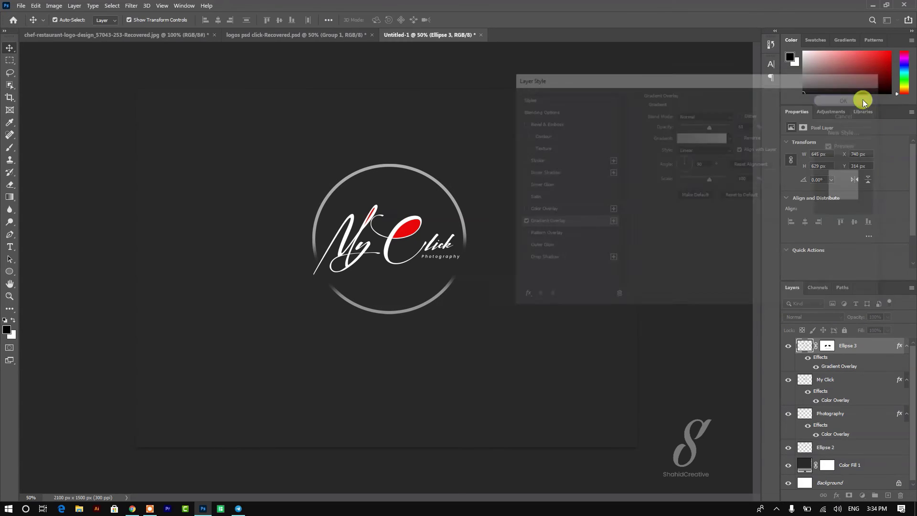
- Scale the ring slightly smaller around its centre
key(ctrl+t)
drag(464, 165, 460, 163)
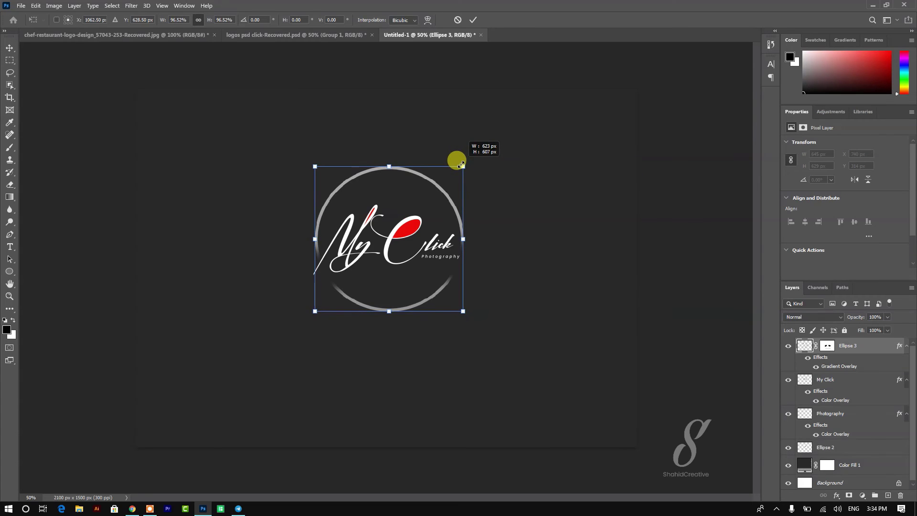
click(473, 19)
click(846, 390)
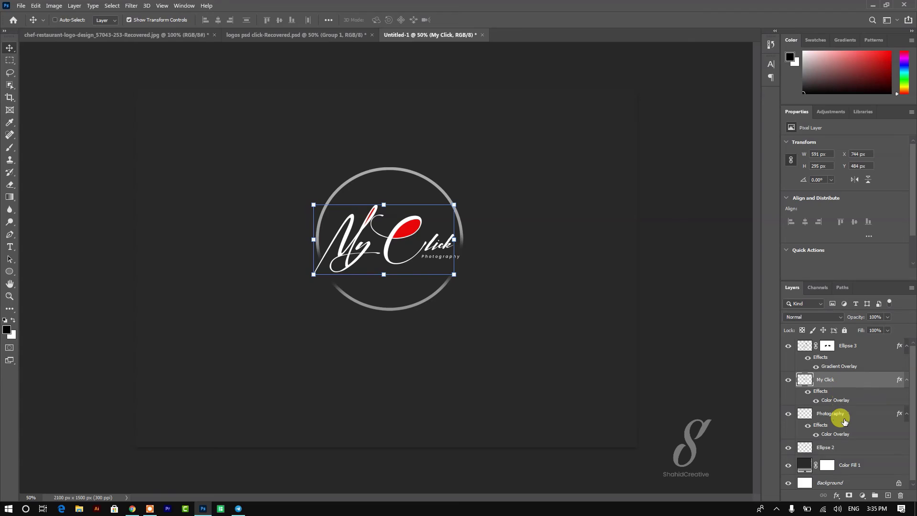
- Set My Click, Photography and Ellipse 2 to 77% opacity and scale them slightly smaller
ctrl+click(844, 420)
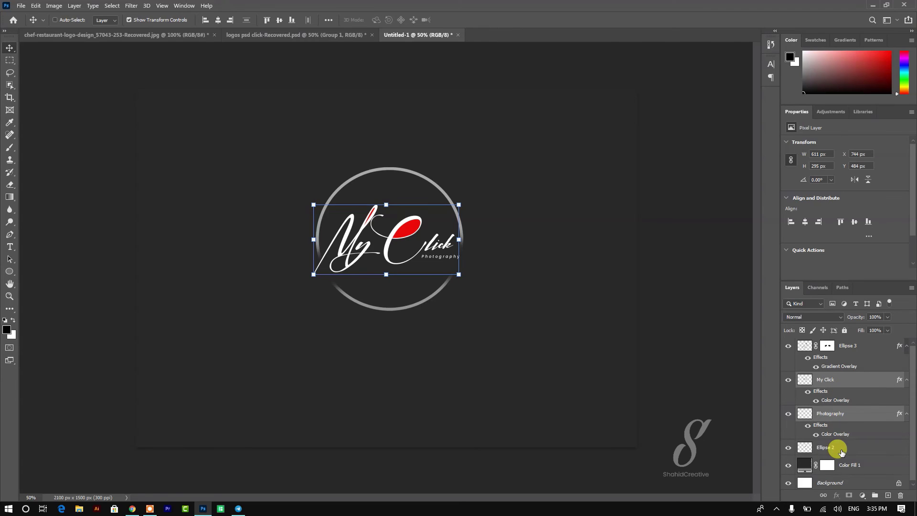
ctrl+click(842, 452)
drag(855, 320, 846, 318)
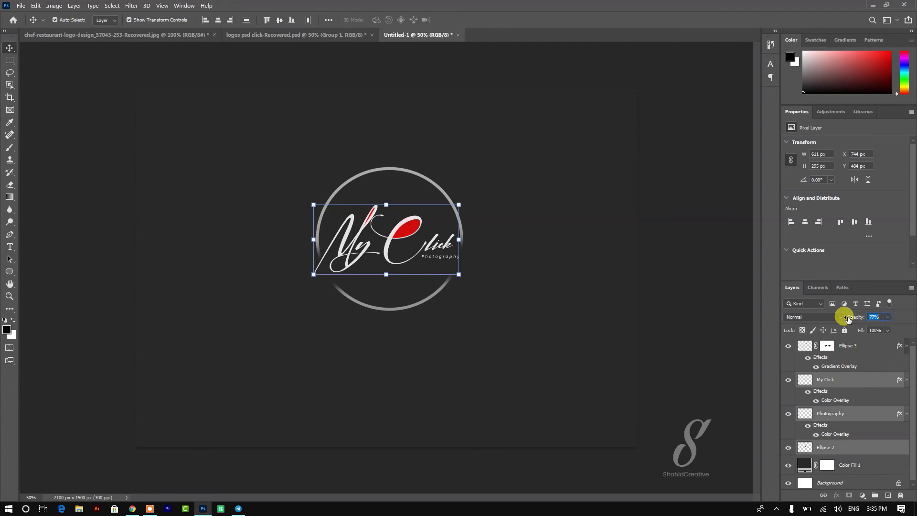
drag(459, 206, 456, 206)
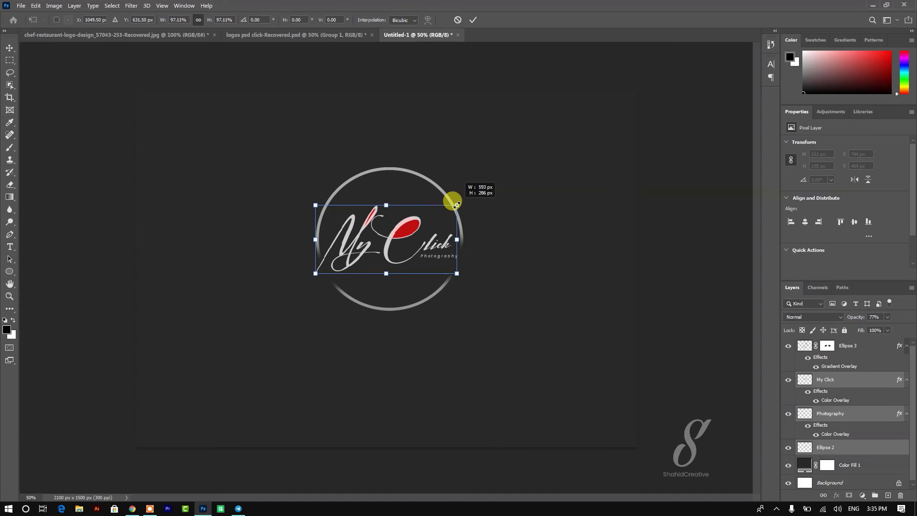
click(473, 20)
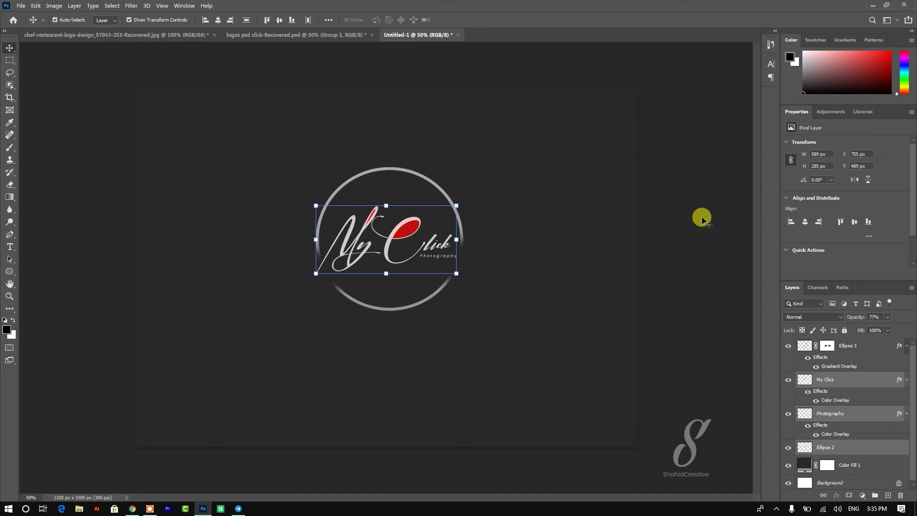
click(702, 215)
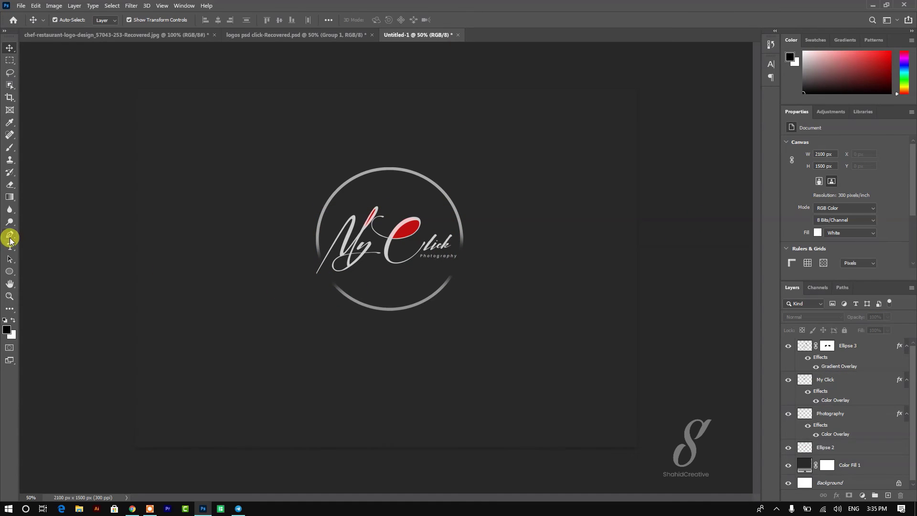
- Draw a closed, curved crescent swoosh path with the Pen tool at upper left
click(10, 234)
click(43, 235)
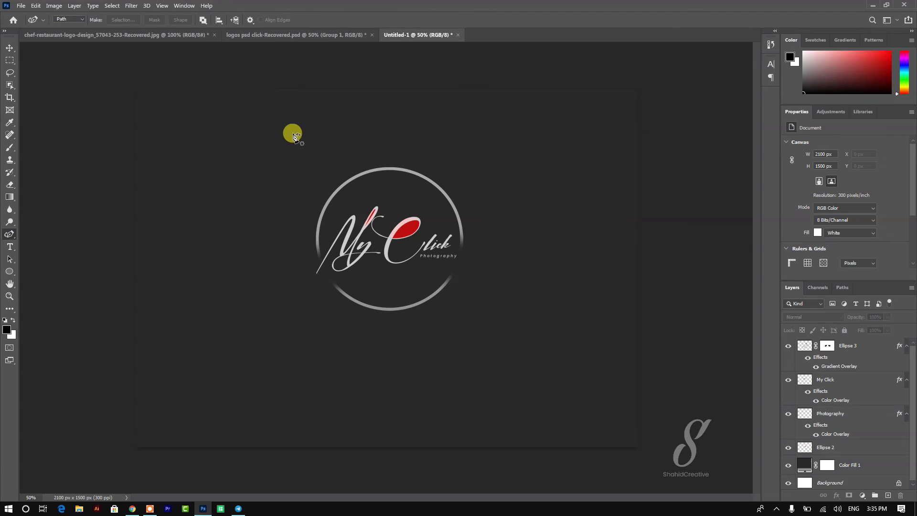
click(293, 134)
click(210, 178)
drag(258, 152, 266, 168)
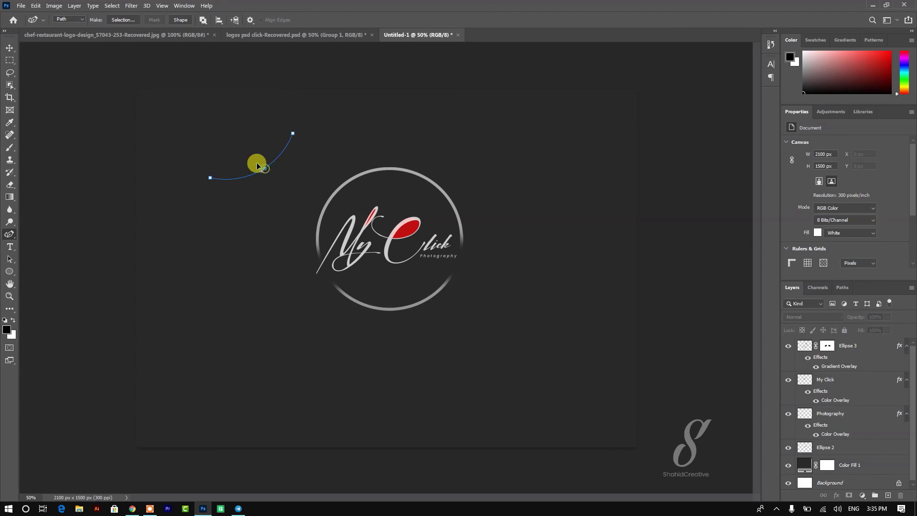
mouse_move(242, 129)
mouse_down()
mouse_move(254, 158)
mouse_move(229, 168)
mouse_up()
click(210, 152)
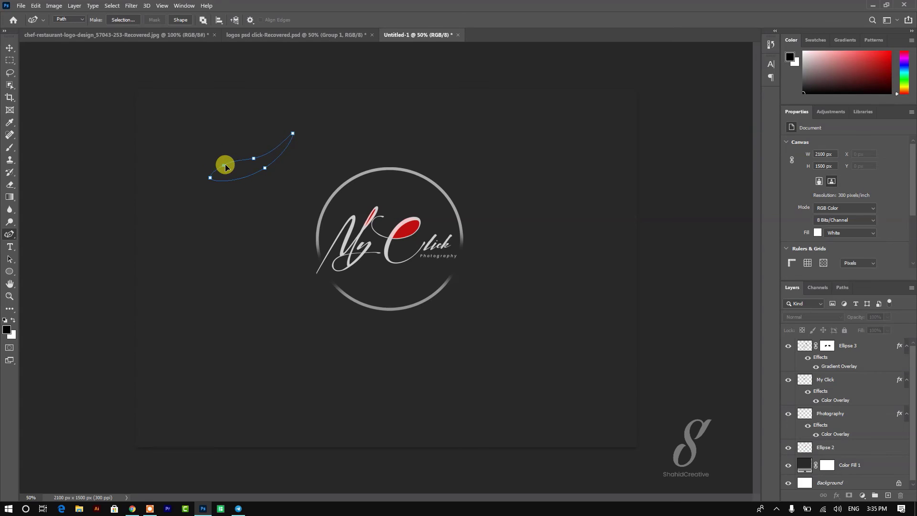
click(256, 160)
drag(256, 164, 230, 170)
click(258, 166)
click(230, 171)
- Add a new layer and load the swoosh path as a selection
click(888, 497)
key(ctrl+Return)
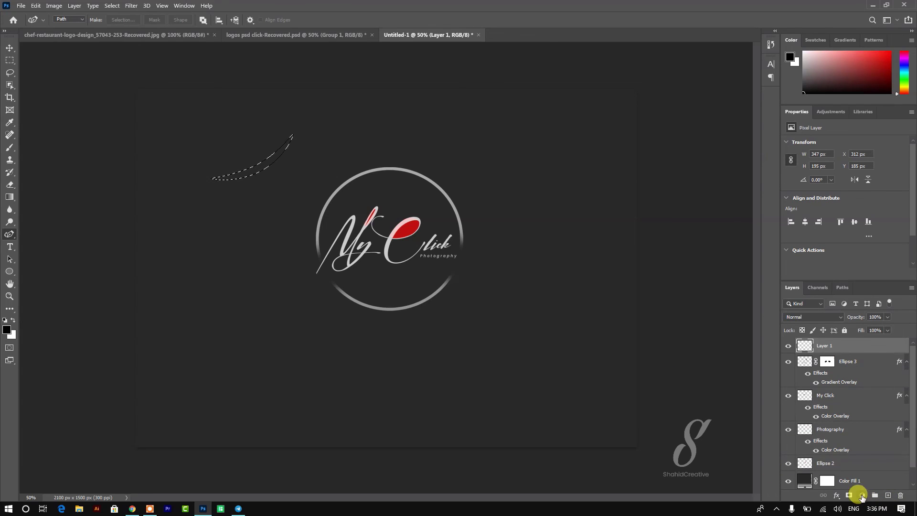
click(862, 497)
- Fill the swoosh with white and move it onto the logo
click(853, 324)
click(521, 96)
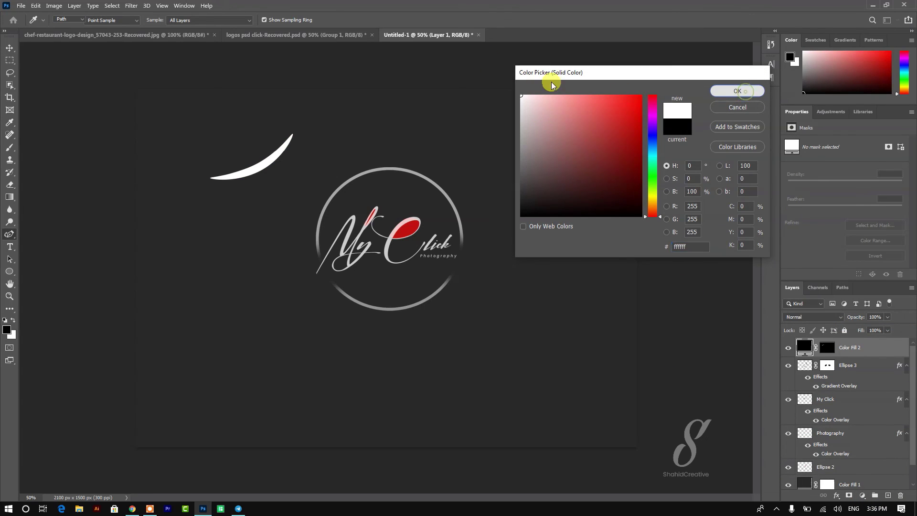
key(Return)
click(10, 48)
drag(260, 169, 364, 254)
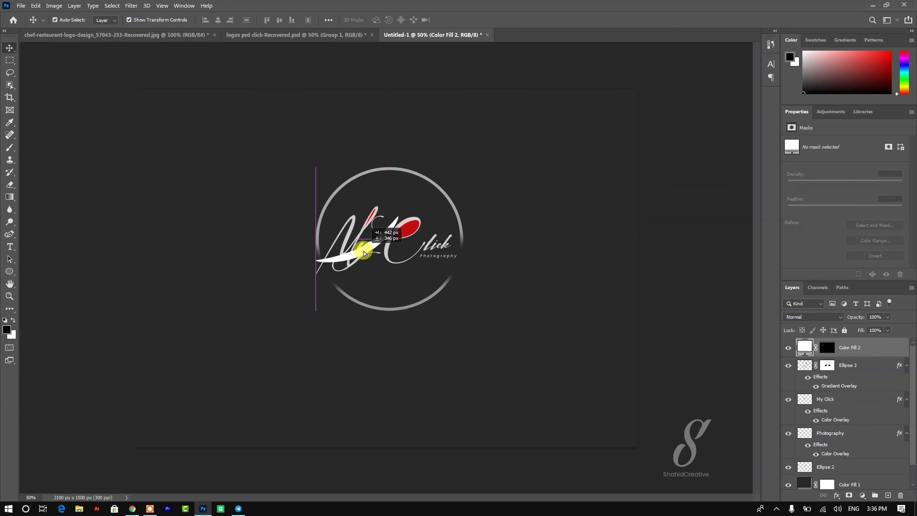
- Rotate the swoosh about 25 degrees and flatten it beneath the My Click lettering
key(ctrl+t)
mouse_move(303, 204)
mouse_down()
mouse_move(380, 230)
mouse_move(357, 239)
mouse_move(420, 279)
mouse_up()
drag(369, 222, 350, 239)
drag(400, 256, 400, 261)
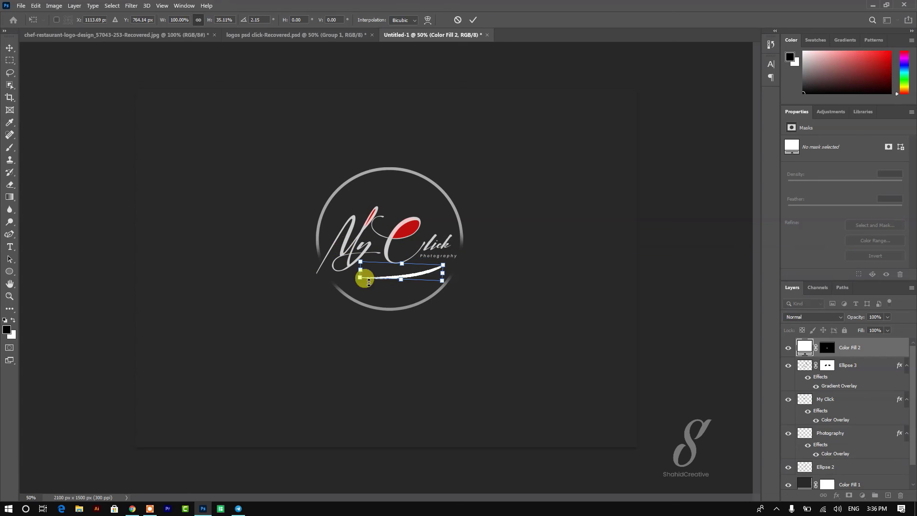
drag(423, 276, 420, 279)
click(473, 20)
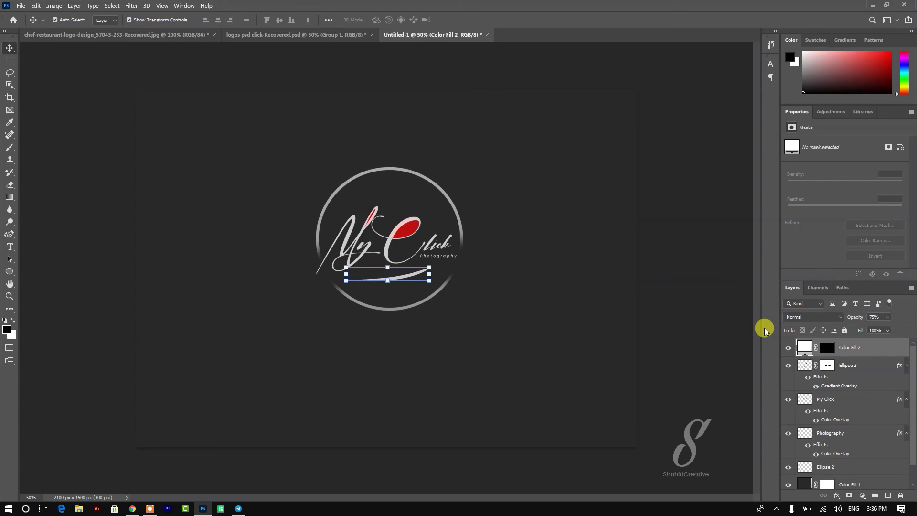
key(Up)
key(Up)
key(Up)
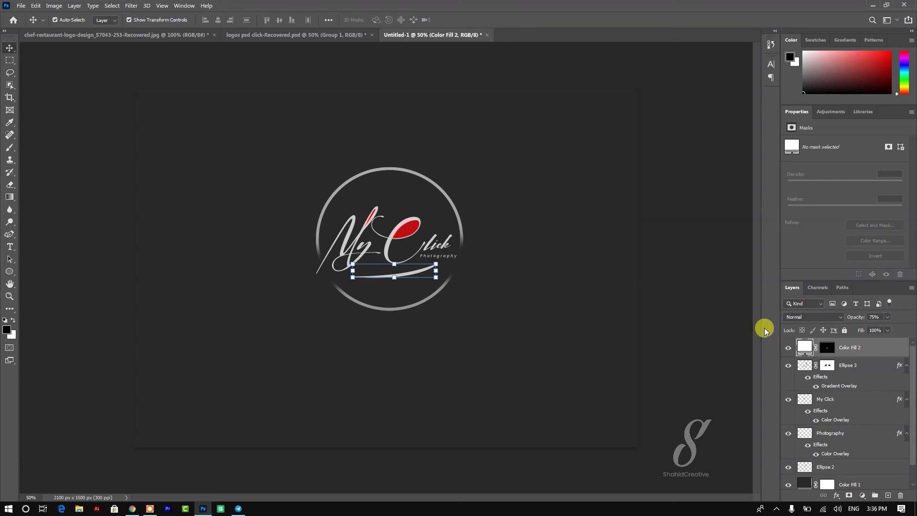
click(700, 302)
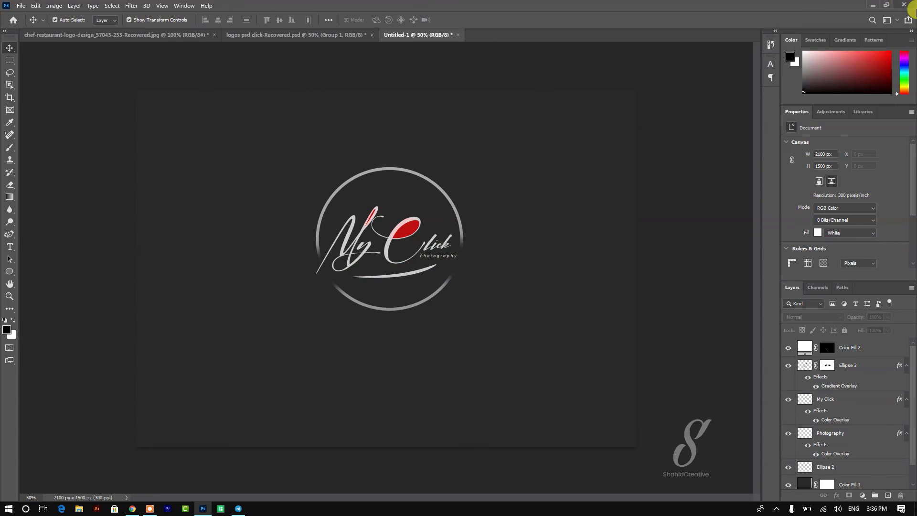